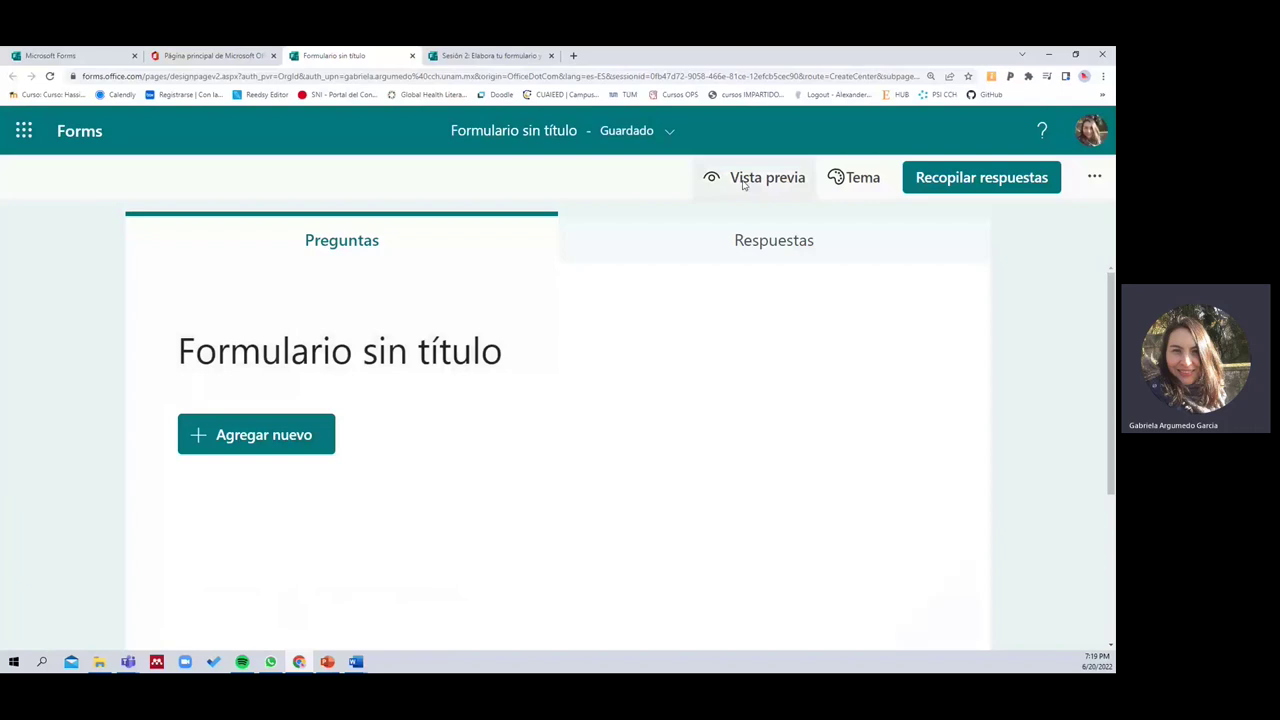
Preview the blank form as respondents see it and return to editing
left_click(743, 184)
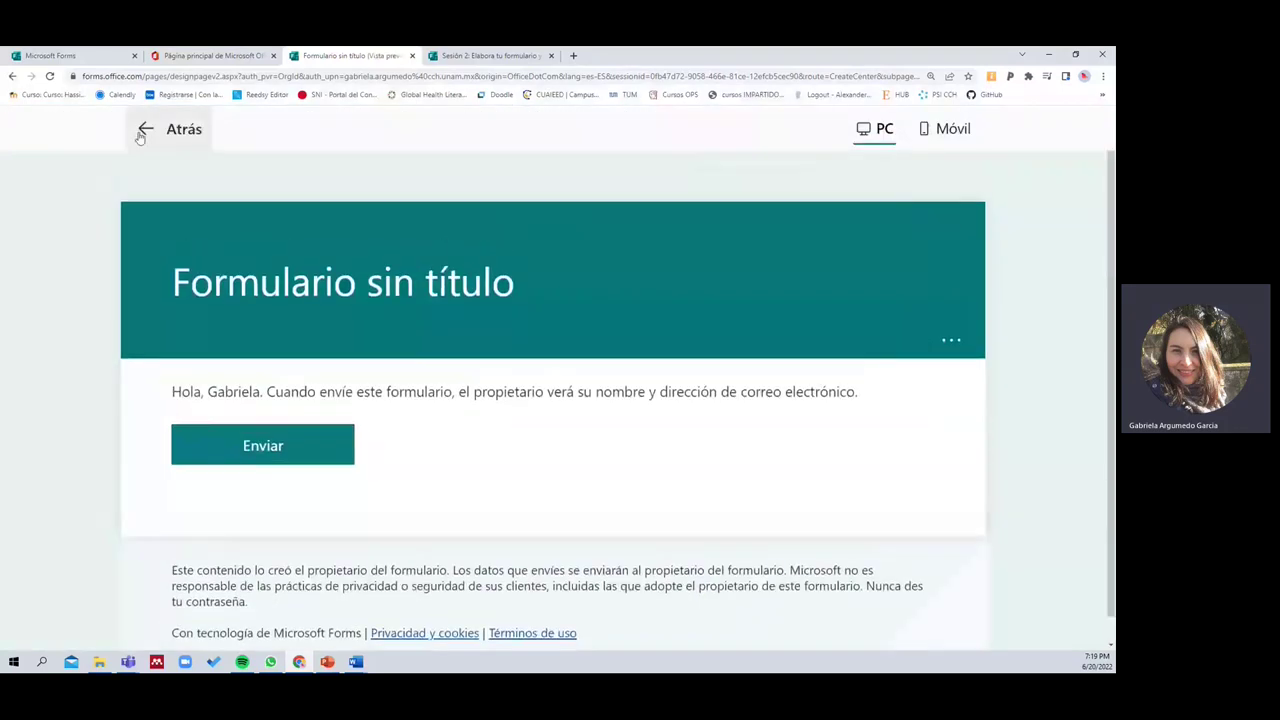
left_click(145, 130)
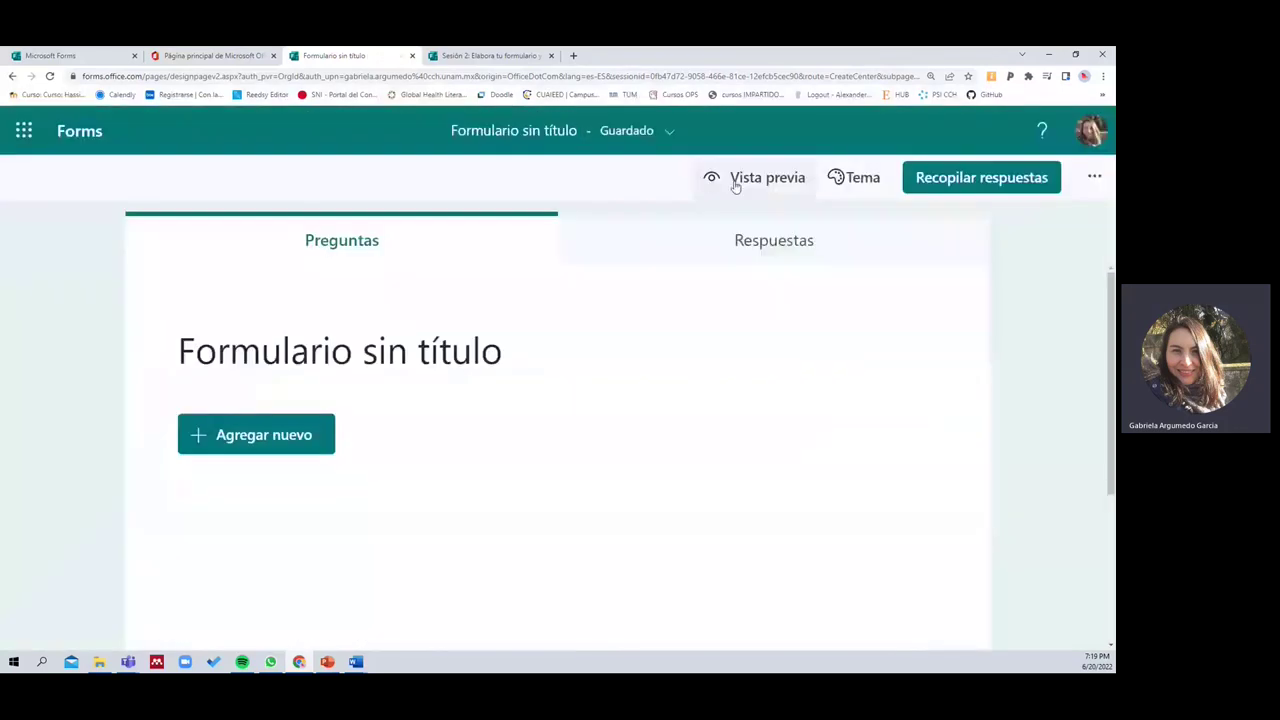
Apply the dark desk photo theme with wooden objects to the form and check it in the preview
left_click(843, 180)
scroll(1030, 558, "down", 1)
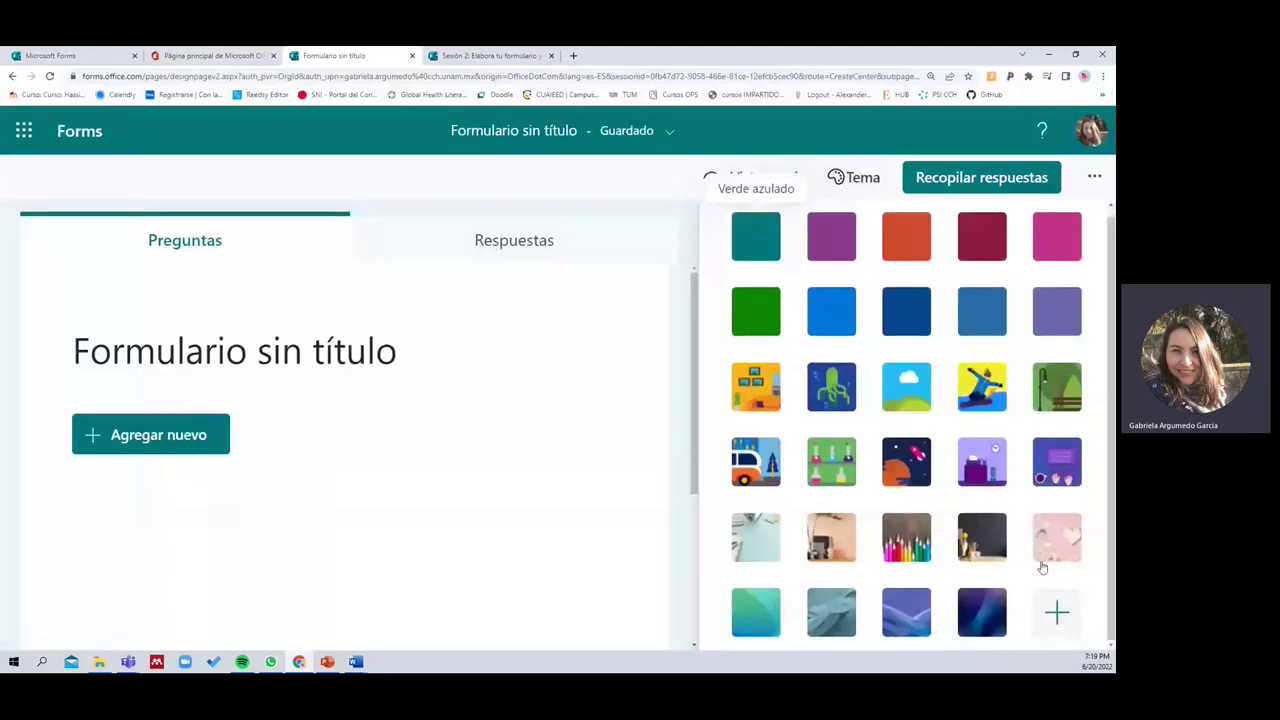
left_click(982, 538)
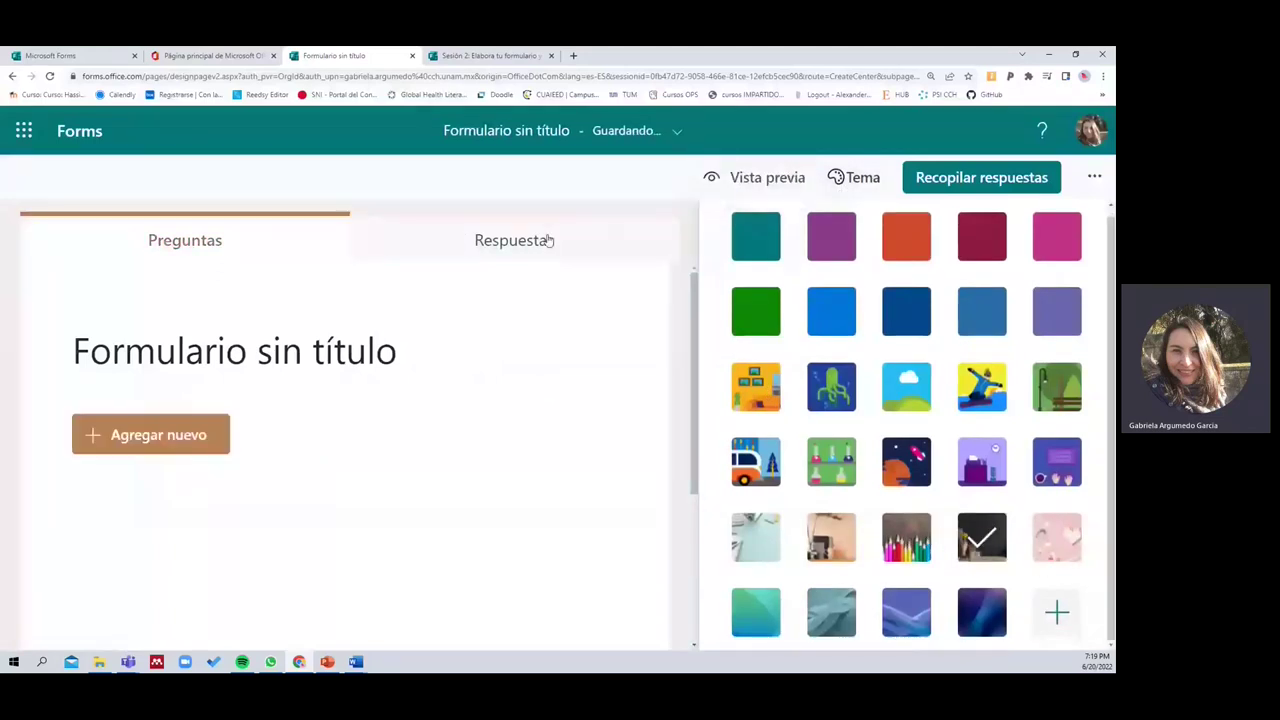
left_click(435, 367)
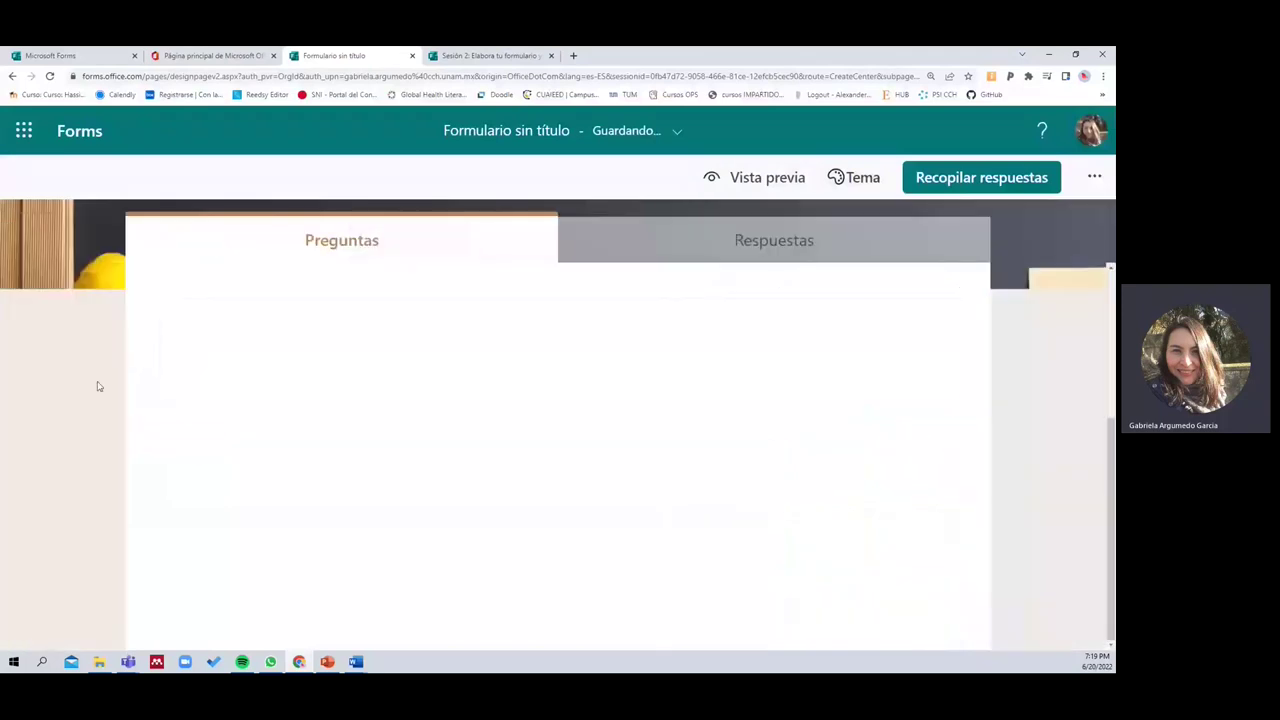
left_click(766, 178)
scroll(754, 434, "down", 1)
left_click(146, 128)
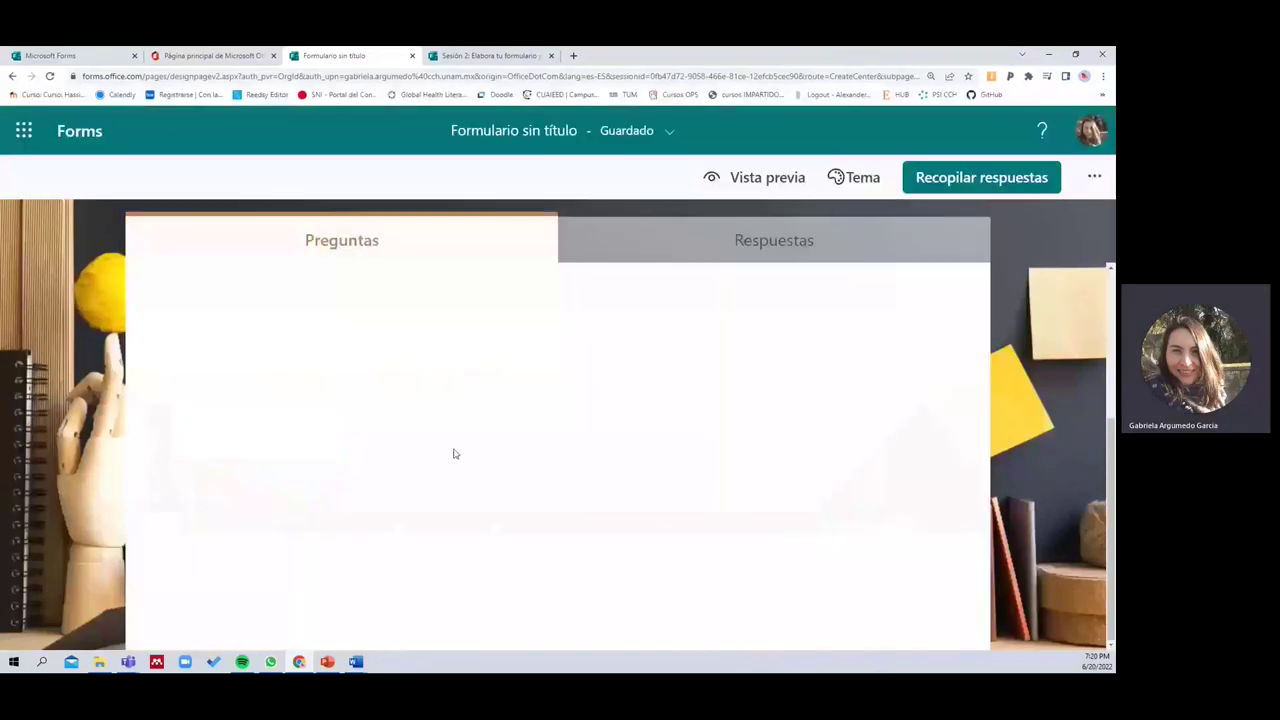
Replace the untitled form's title with "Ejemplo"
left_click(281, 359)
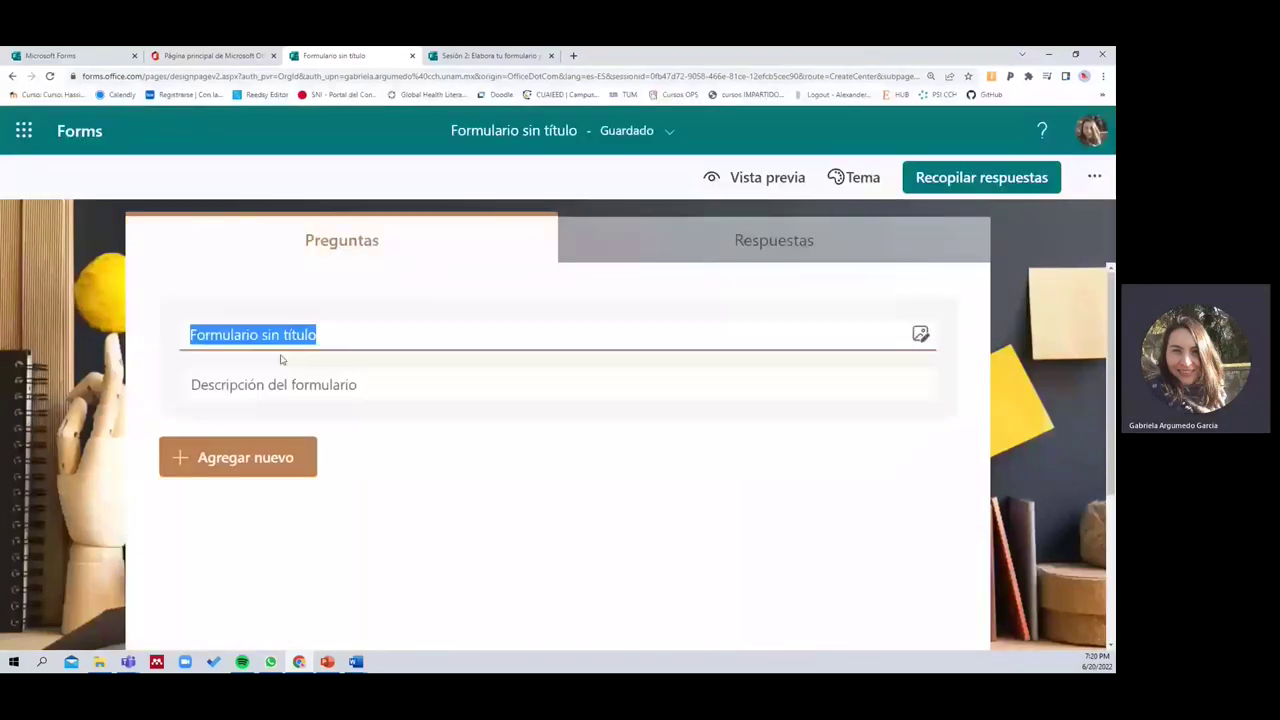
type("Ejemplo")
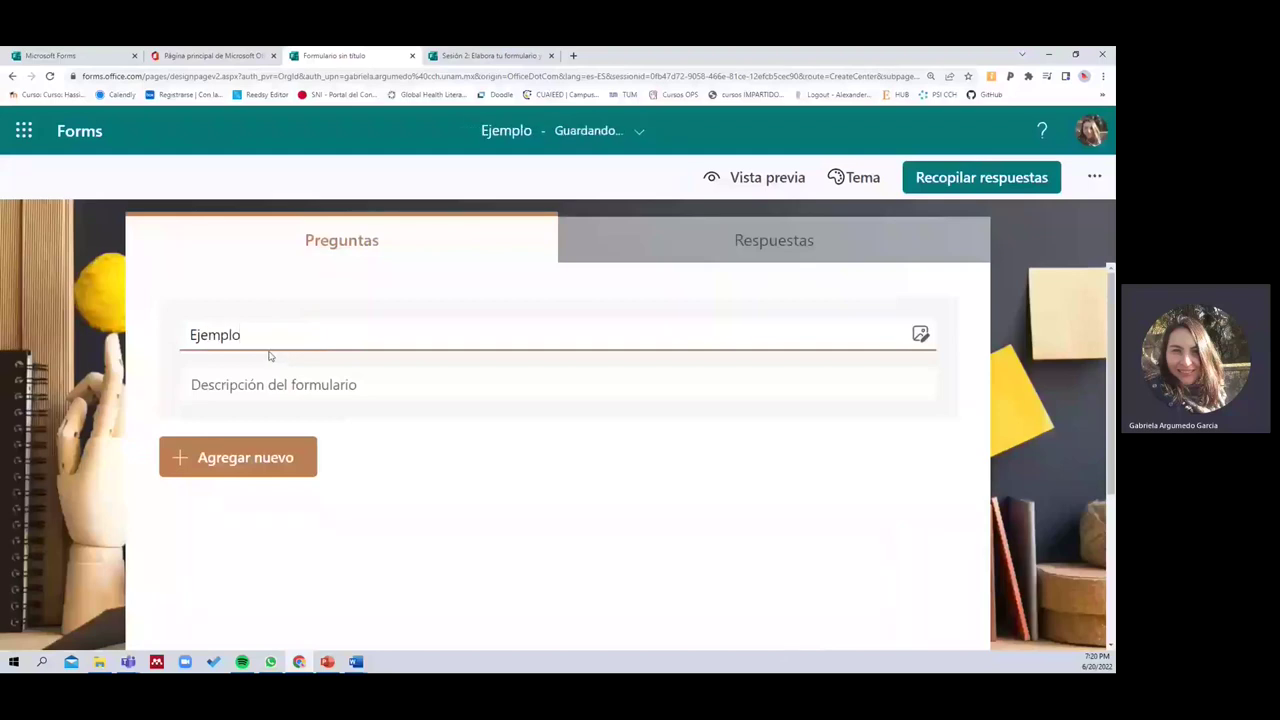
left_click(270, 384)
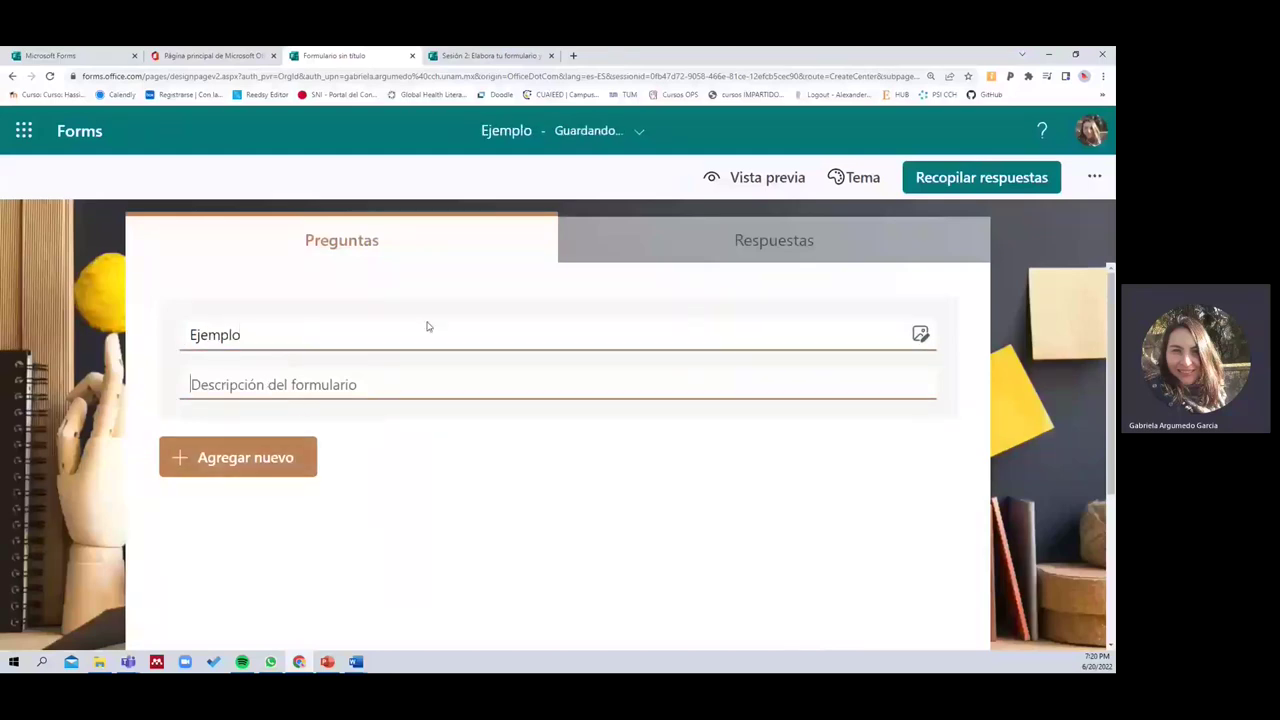
Upload the image f.png from the Downloads folder as the logo beside the form title
left_click(920, 333)
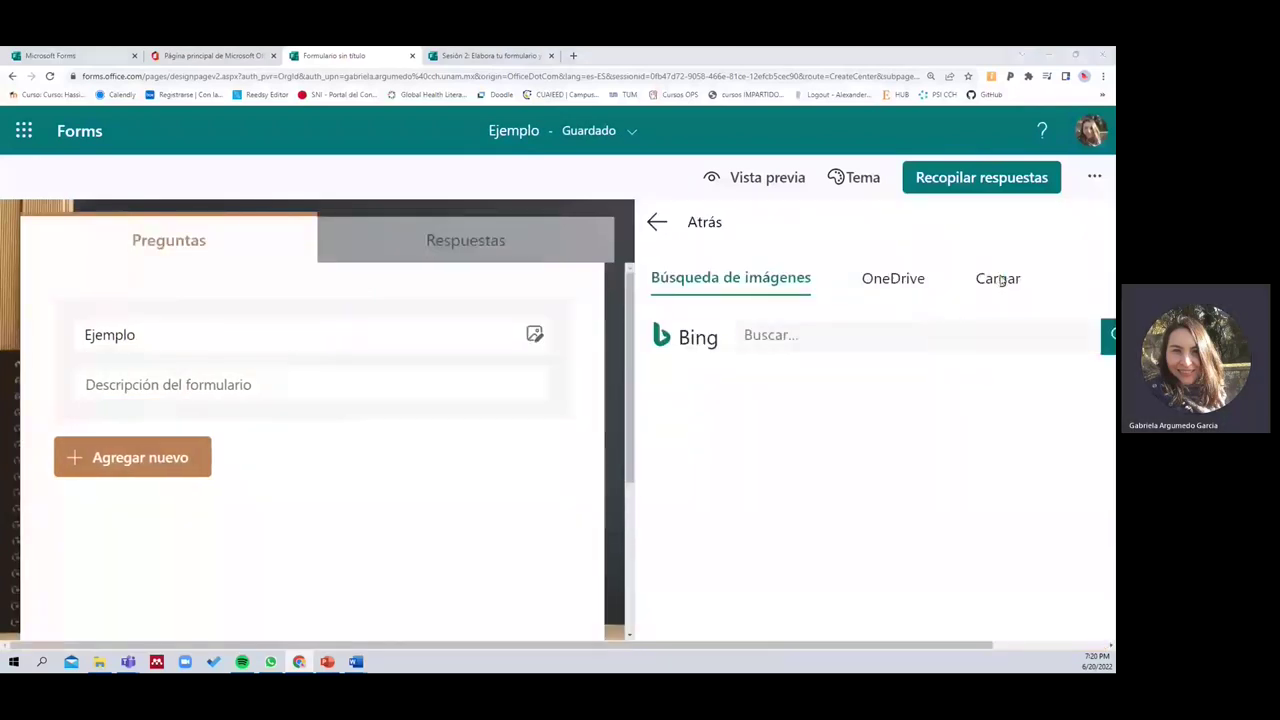
left_click(1003, 279)
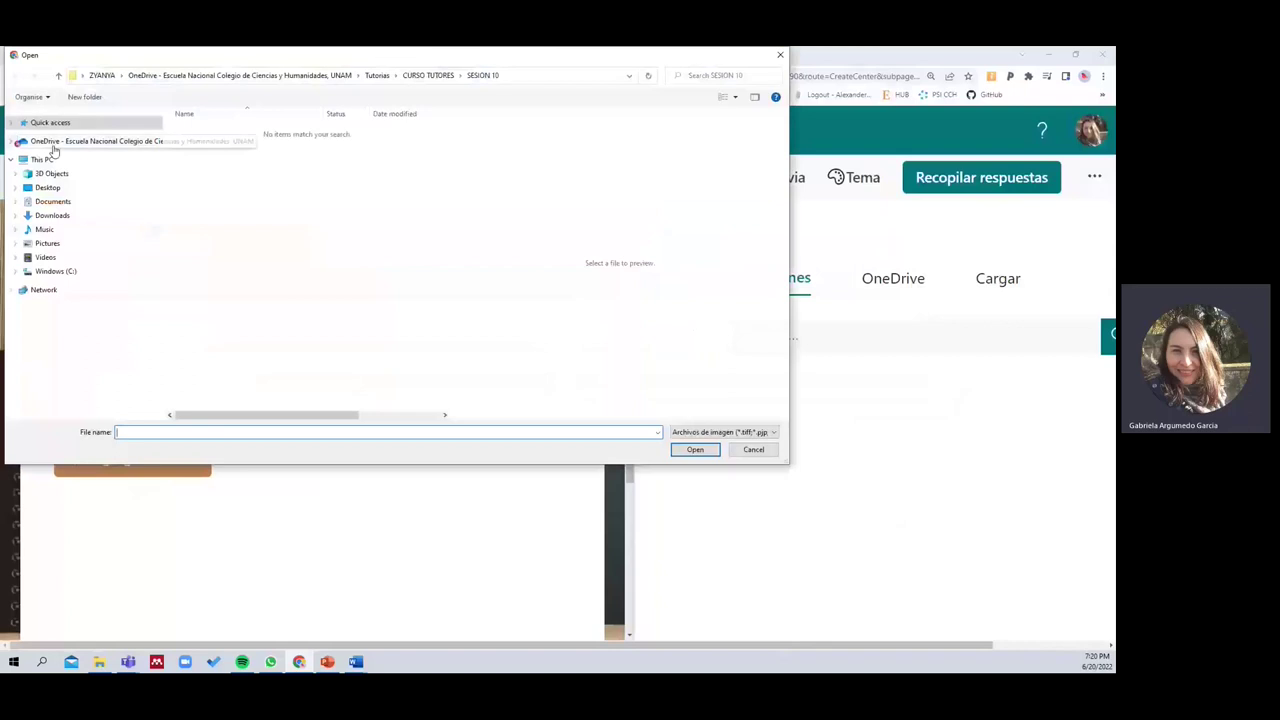
left_click(71, 218)
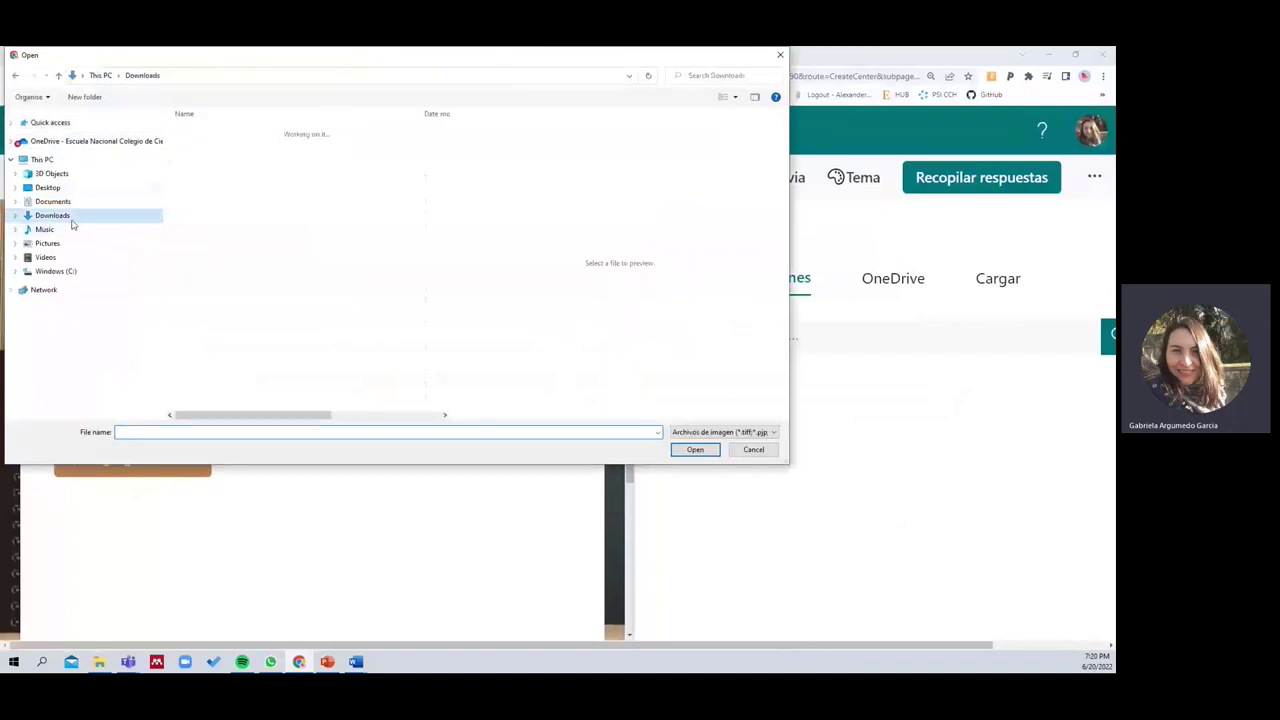
left_click(286, 159)
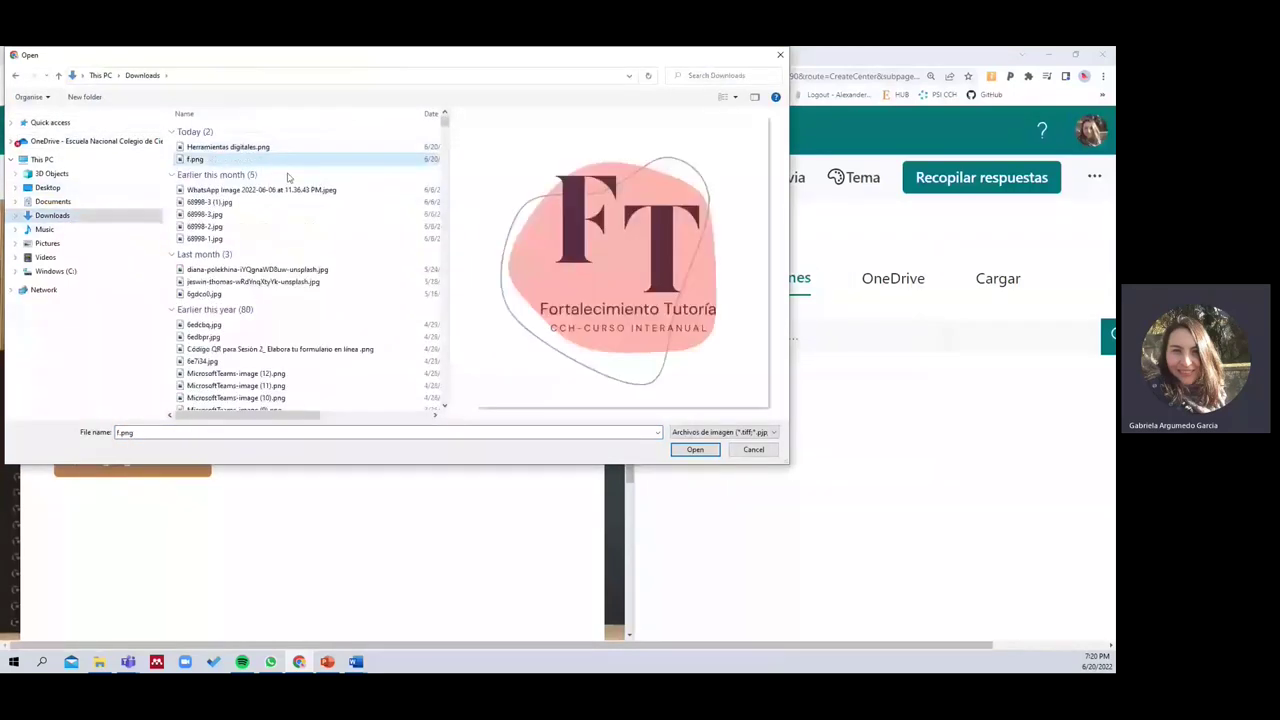
left_click(700, 450)
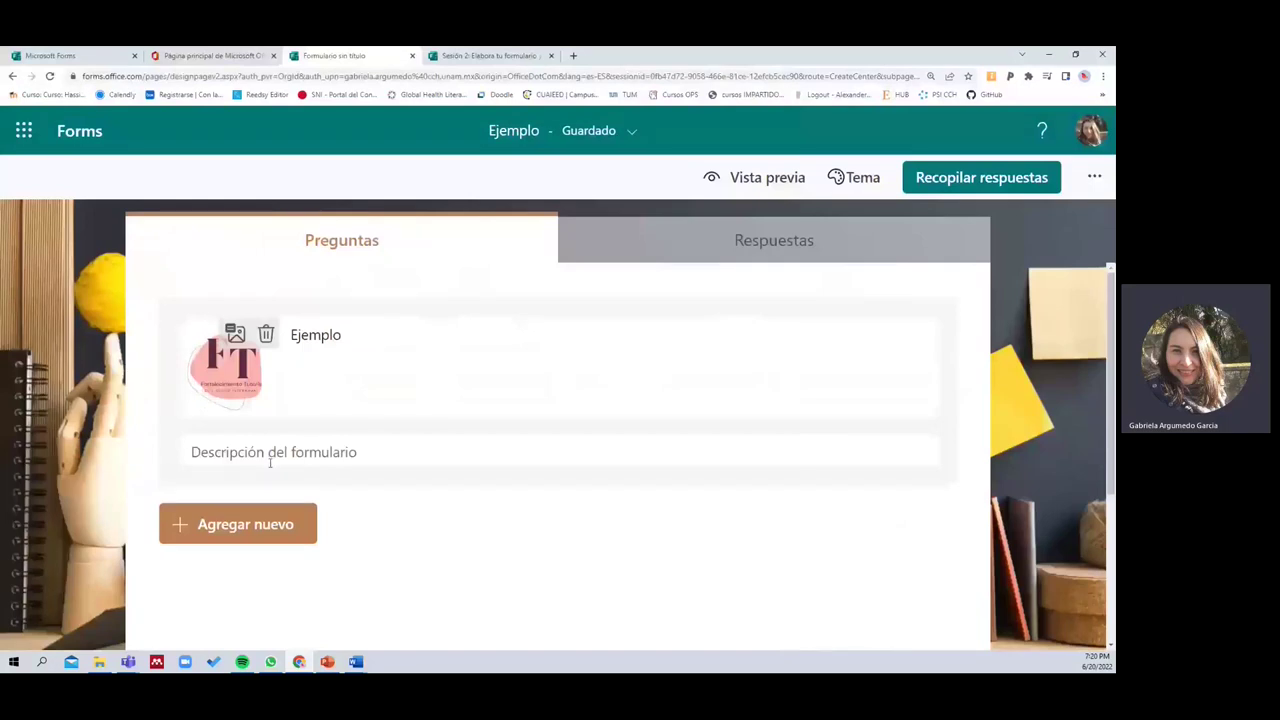
Examine the question types available for a new question, including the additional ones such as Likert
scroll(153, 413, "down", 3)
scroll(153, 413, "up", 3)
scroll(206, 449, "down", 3)
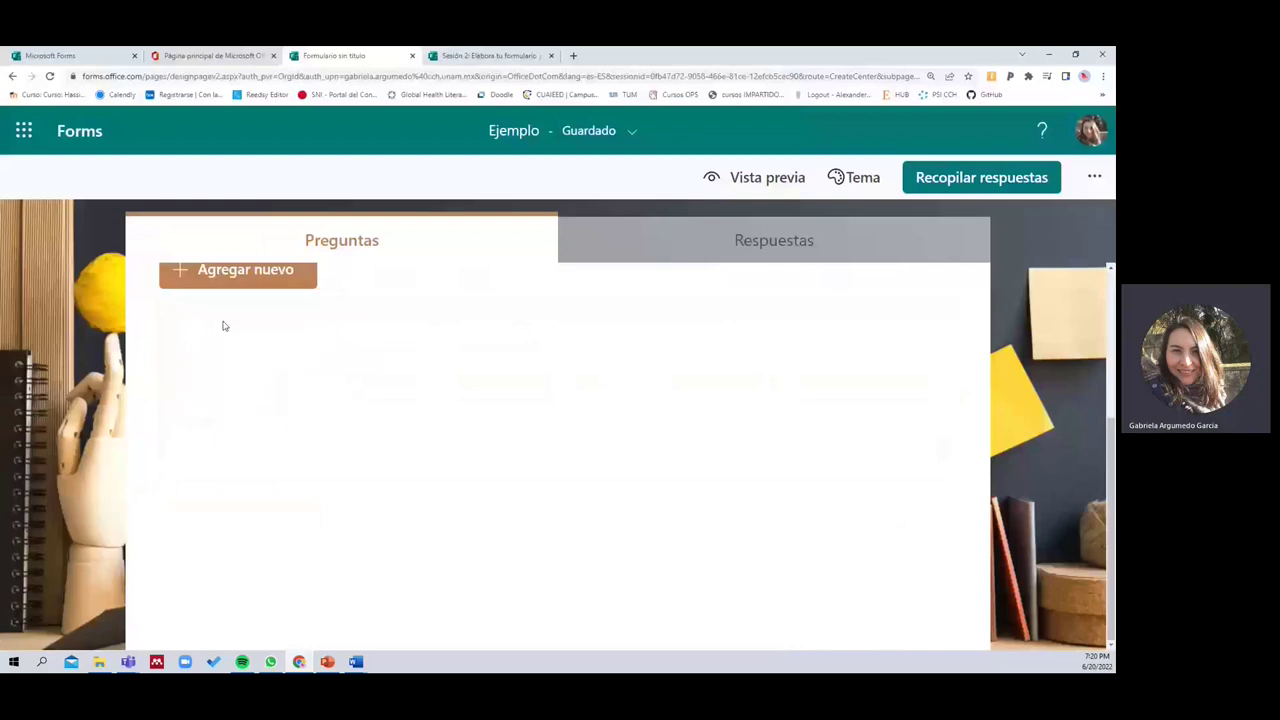
left_click(250, 278)
left_click_drag(1109, 417, 1109, 335)
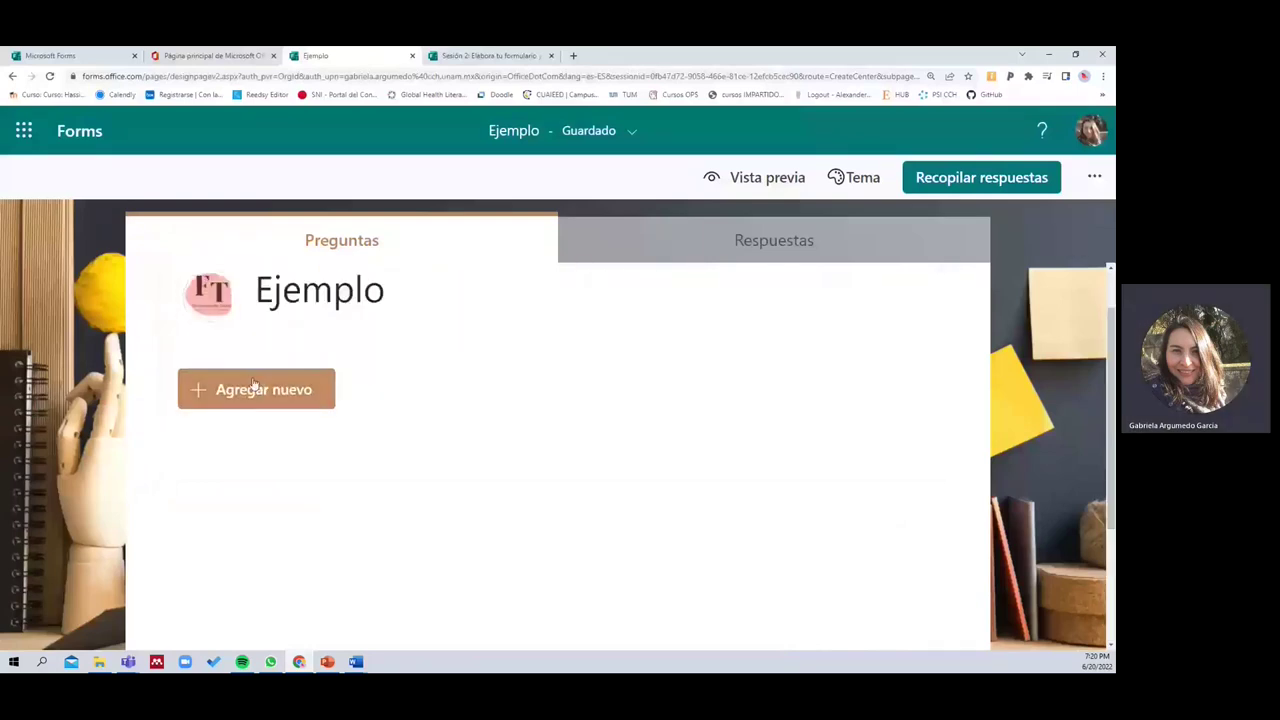
left_click(254, 386)
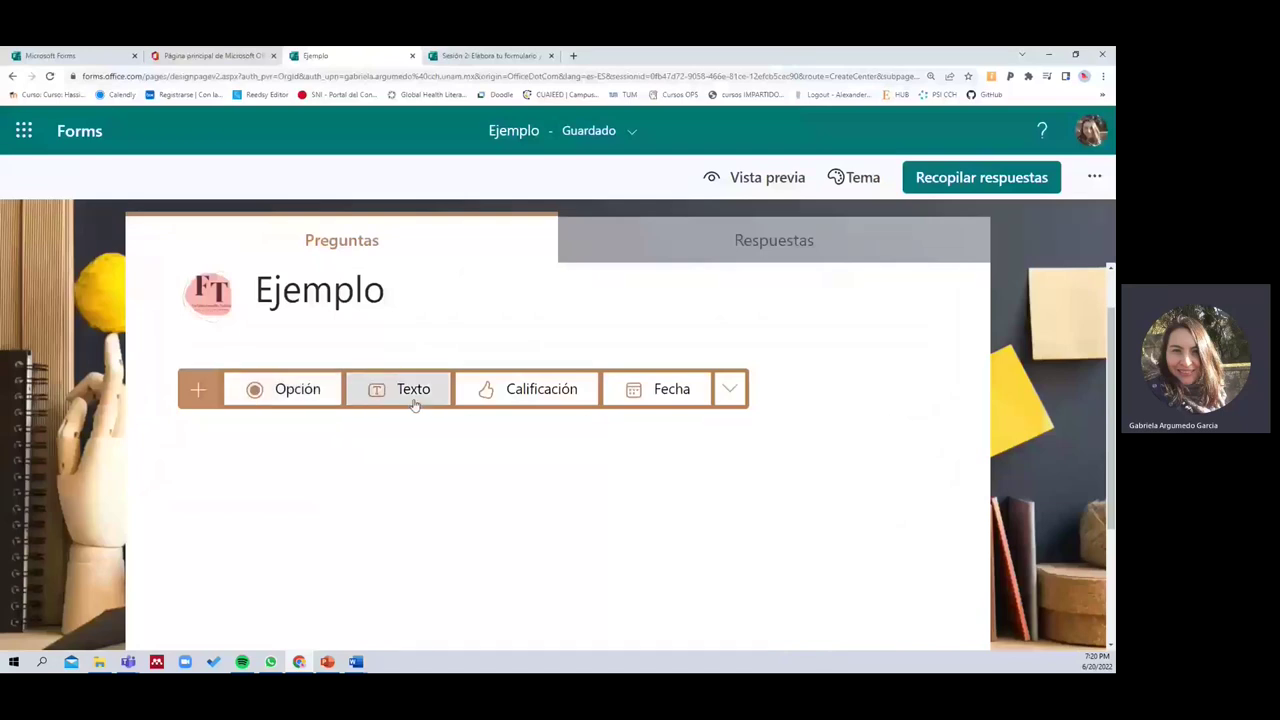
left_click(729, 389)
mouse_move(816, 462)
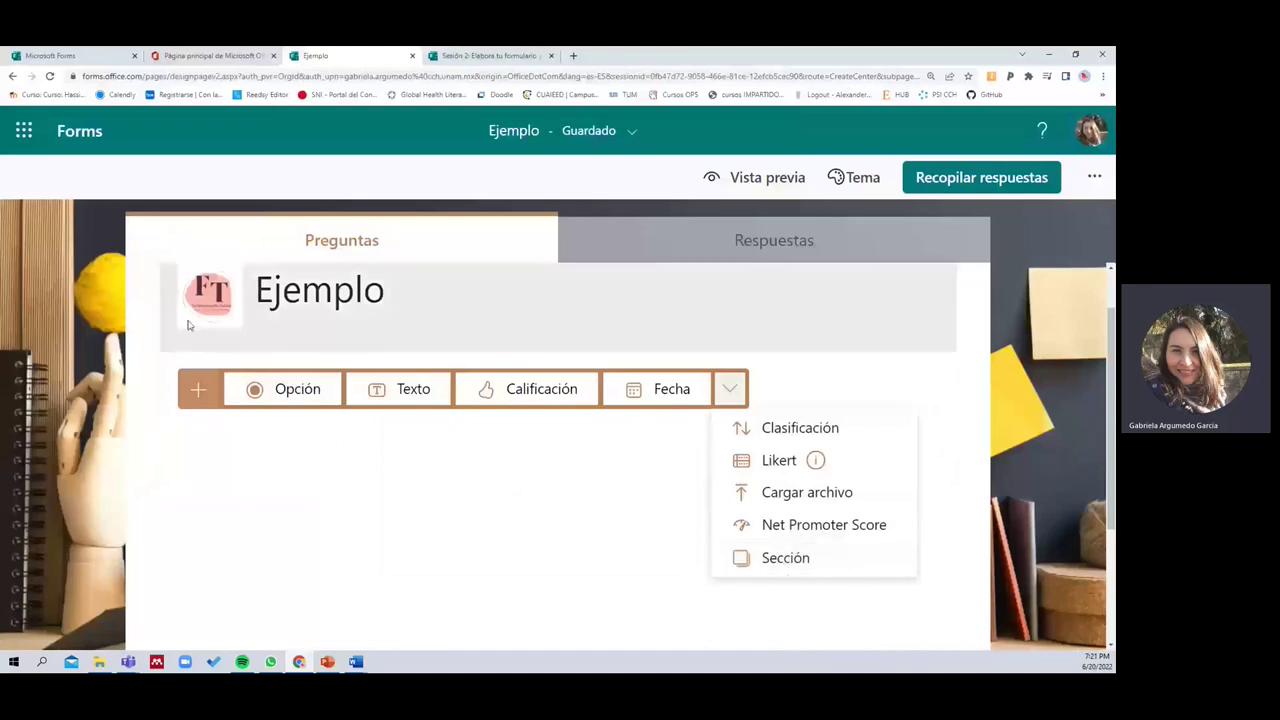
Add a choice question with the text "Te parece interesante el curso"
left_click(276, 389)
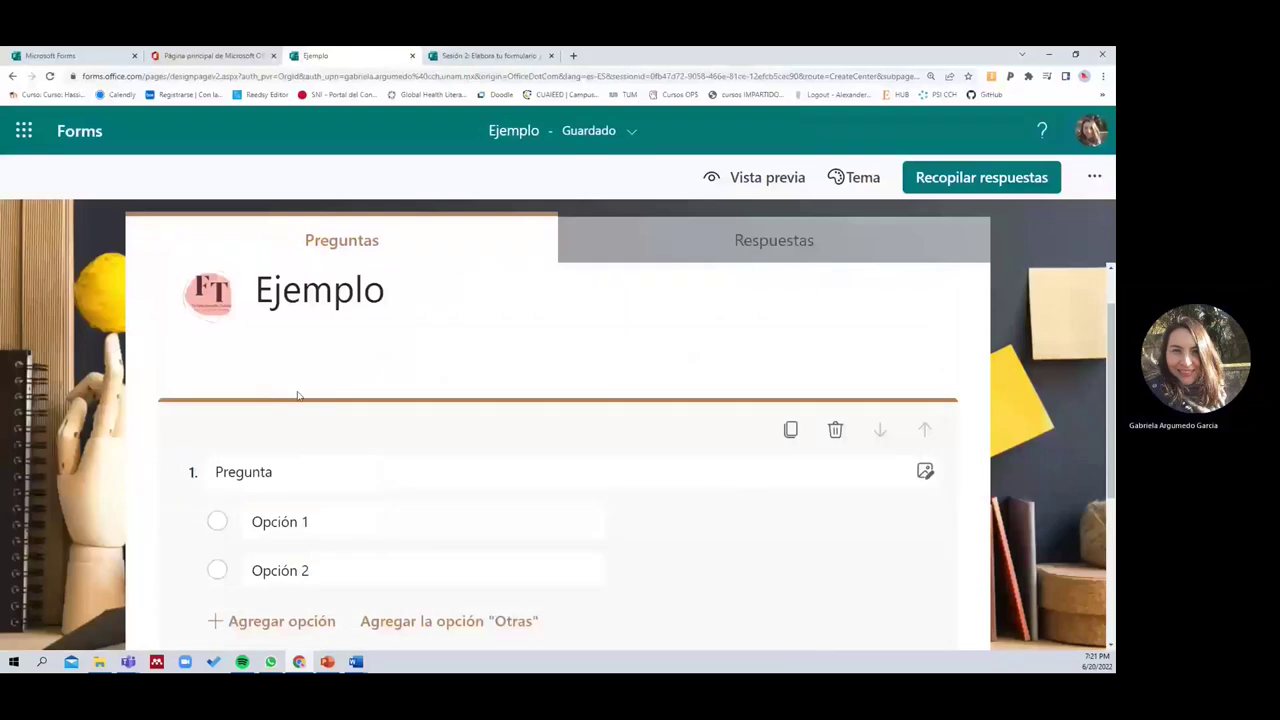
left_click(262, 469)
type("t")
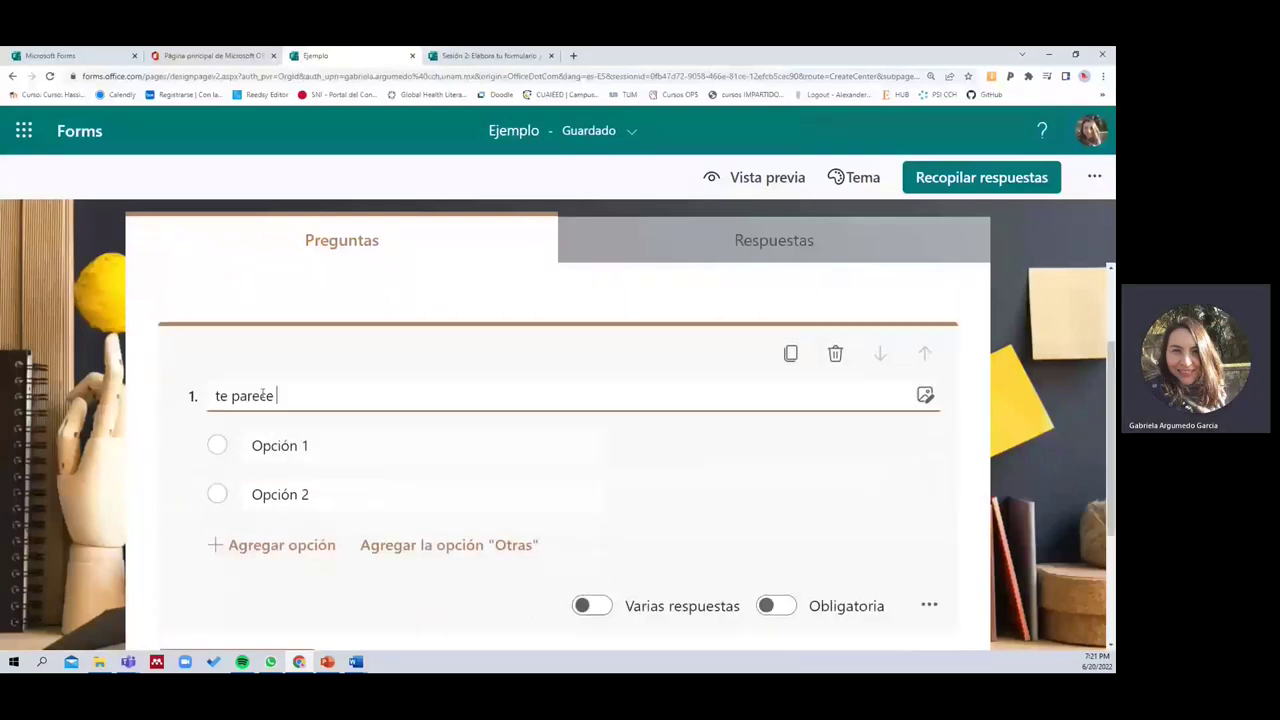
key("BackSpace")
type("T")
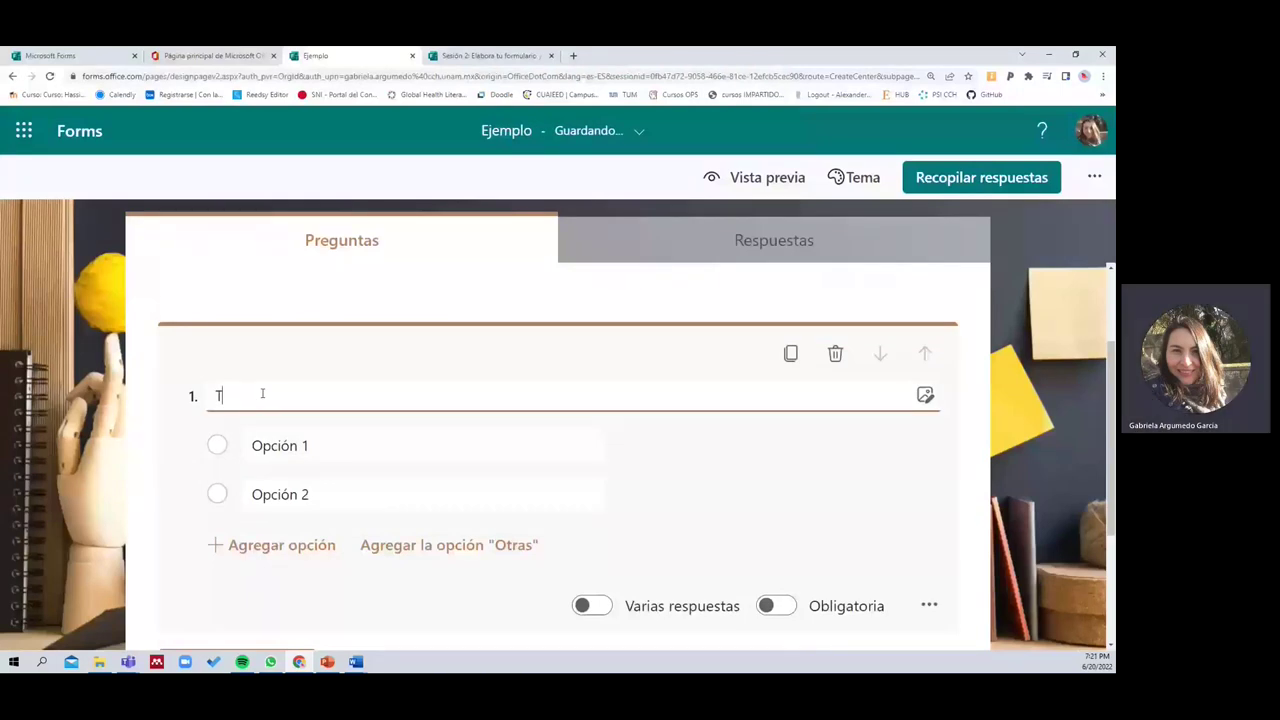
type("e parece inte")
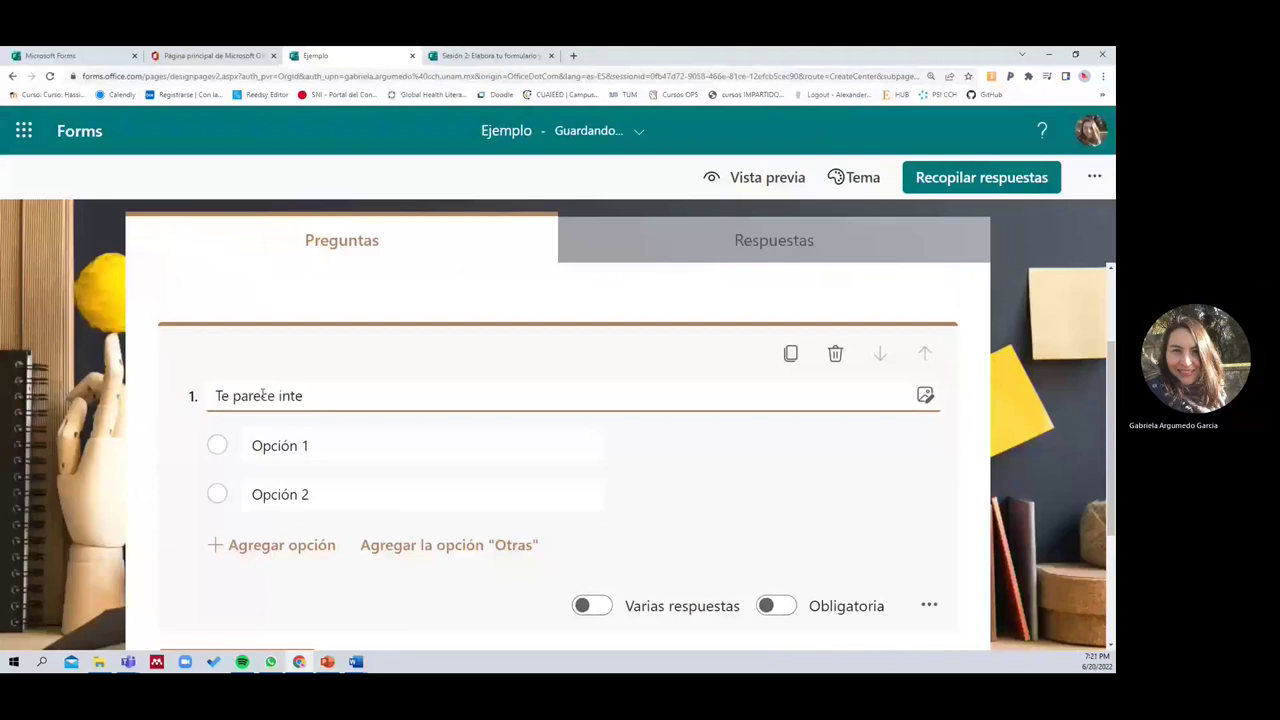
type("resante el curso")
Set the first question's answer options to "SI", "NO" and an added third option "Tal vez"
left_click(295, 450)
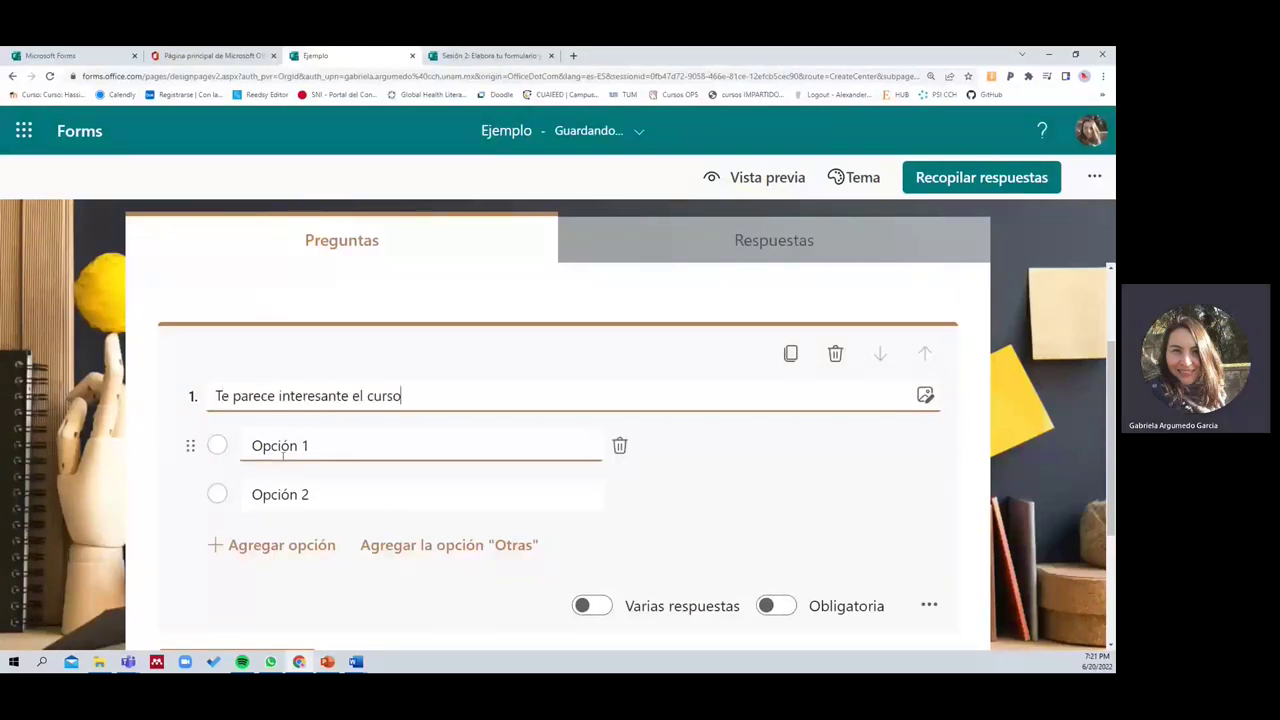
type("Sí")
left_click(394, 490)
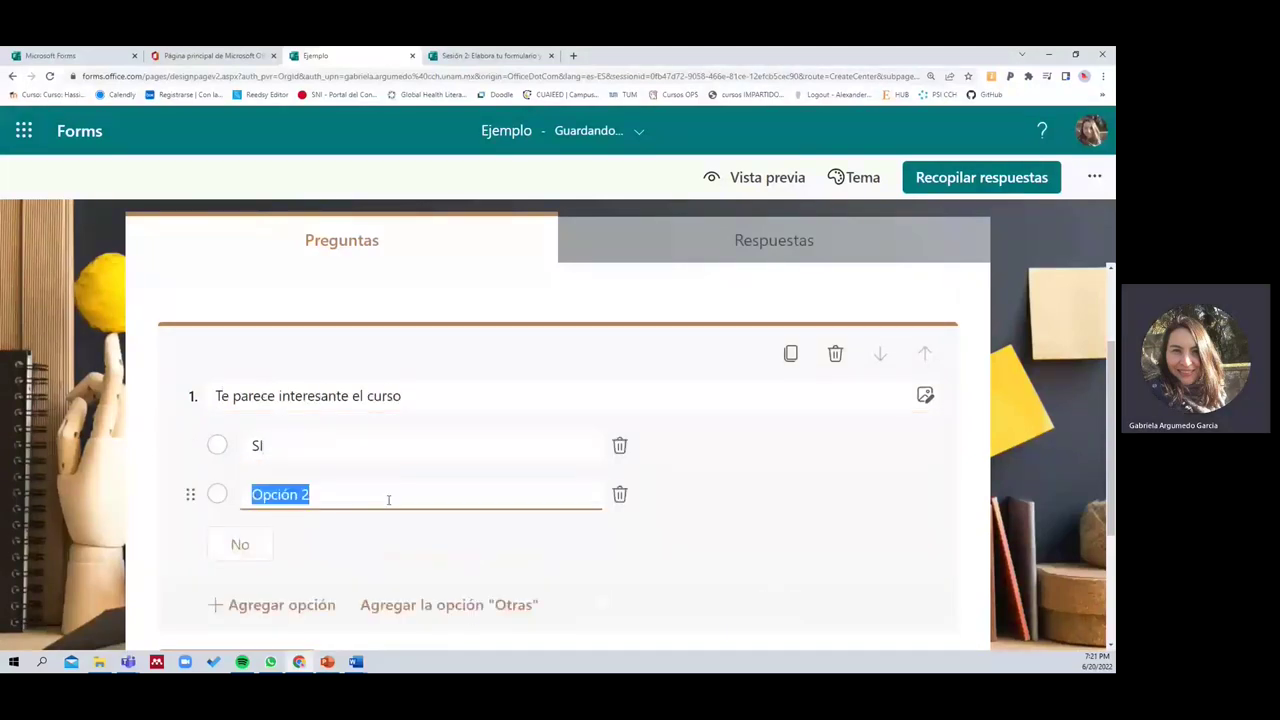
type("NO")
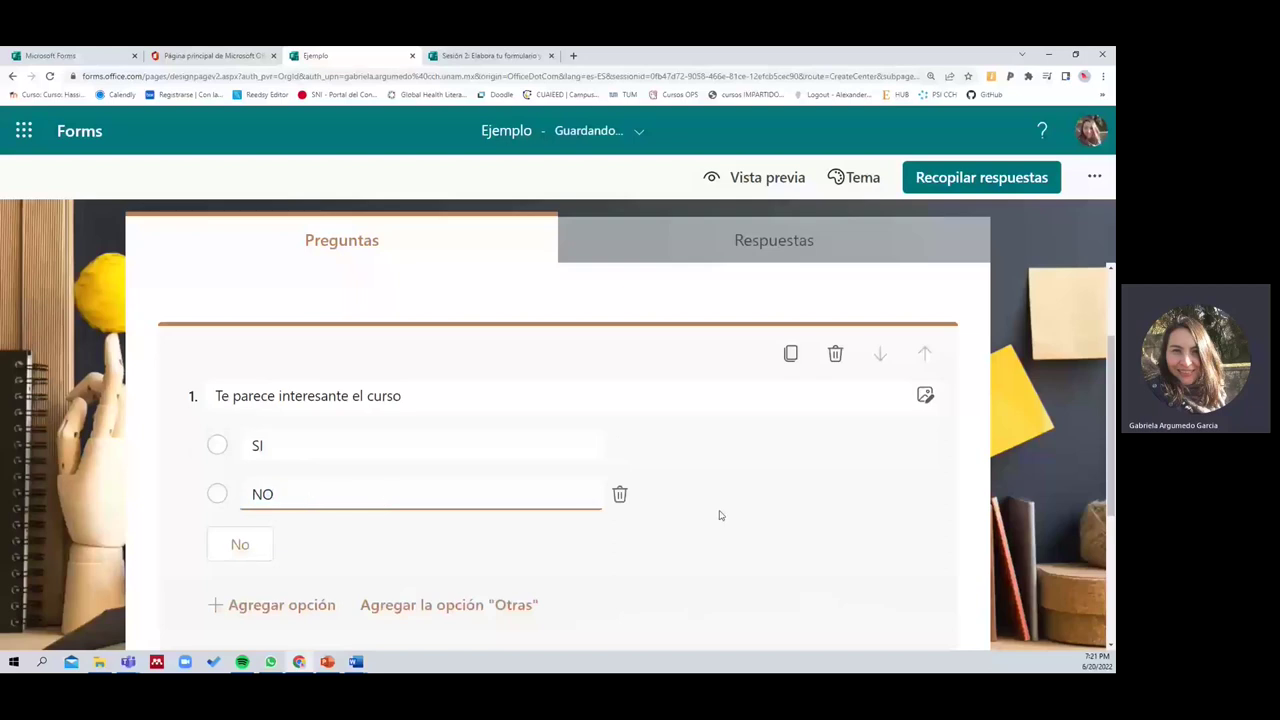
left_click(297, 607)
type("Tal vez")
left_click(746, 506)
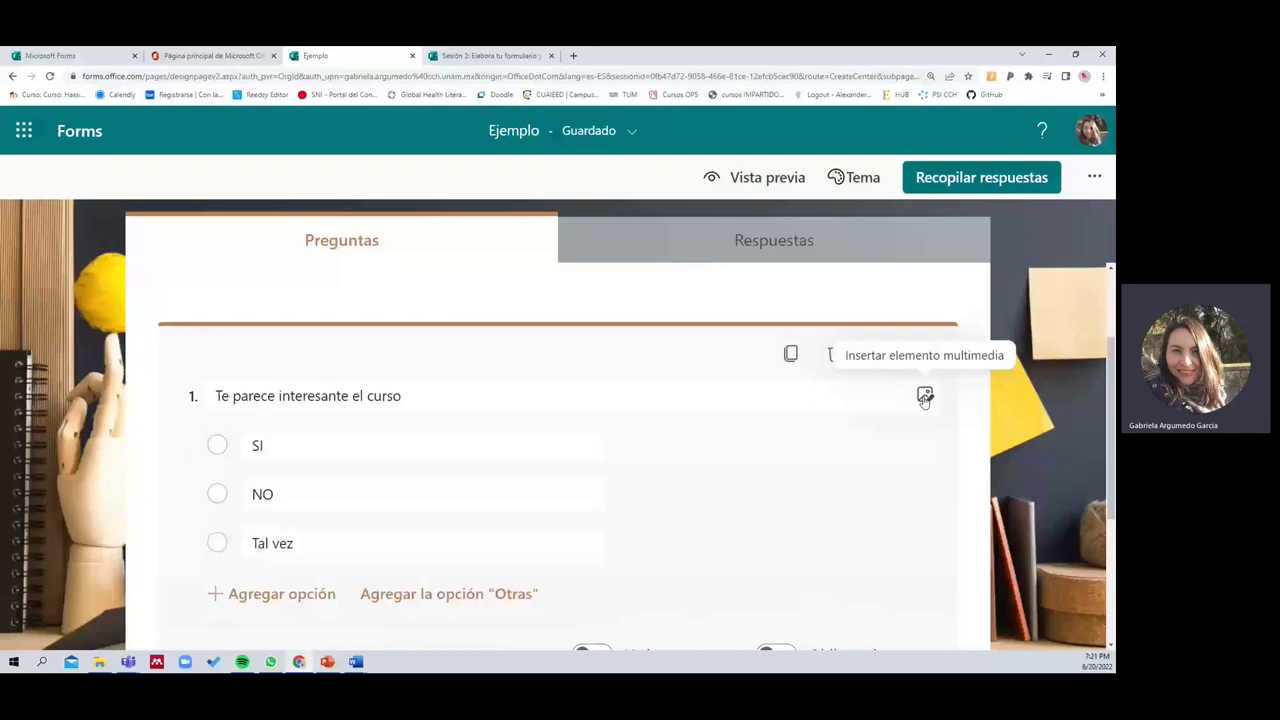
Examine which media types can be inserted into the first question, and leave without inserting any
left_click(404, 397)
left_click_drag(404, 397, 215, 396)
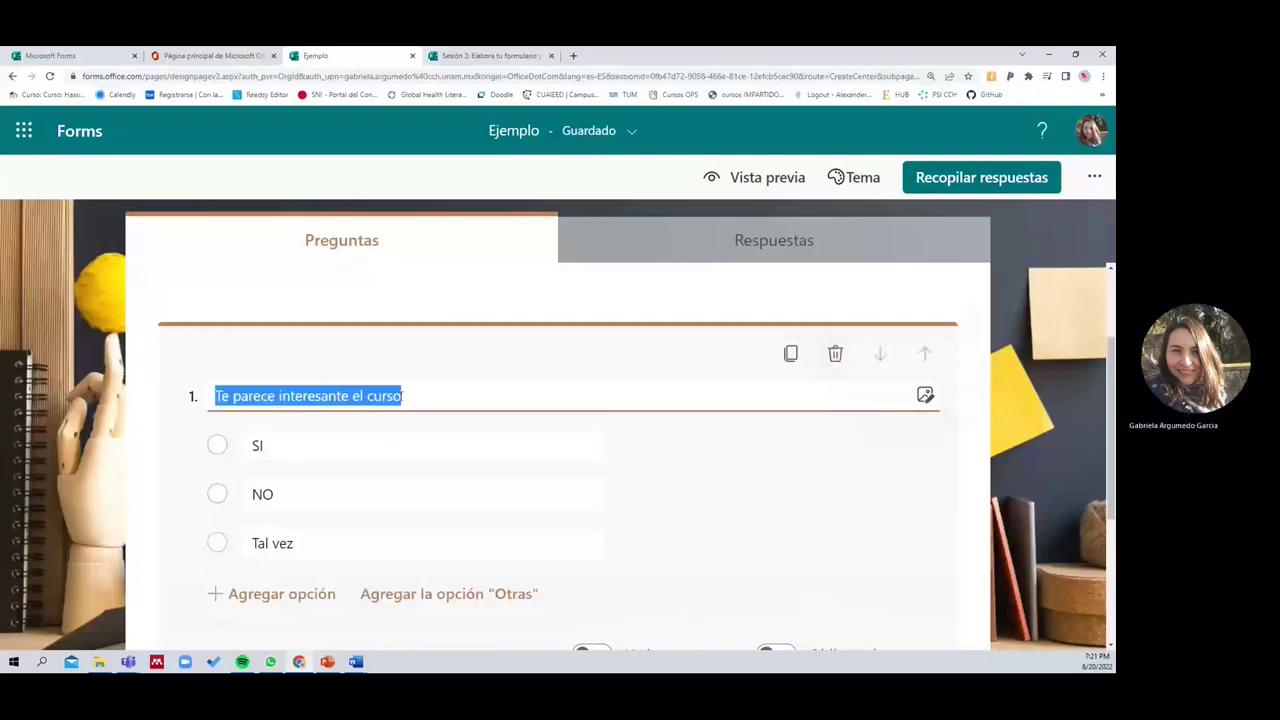
left_click(925, 396)
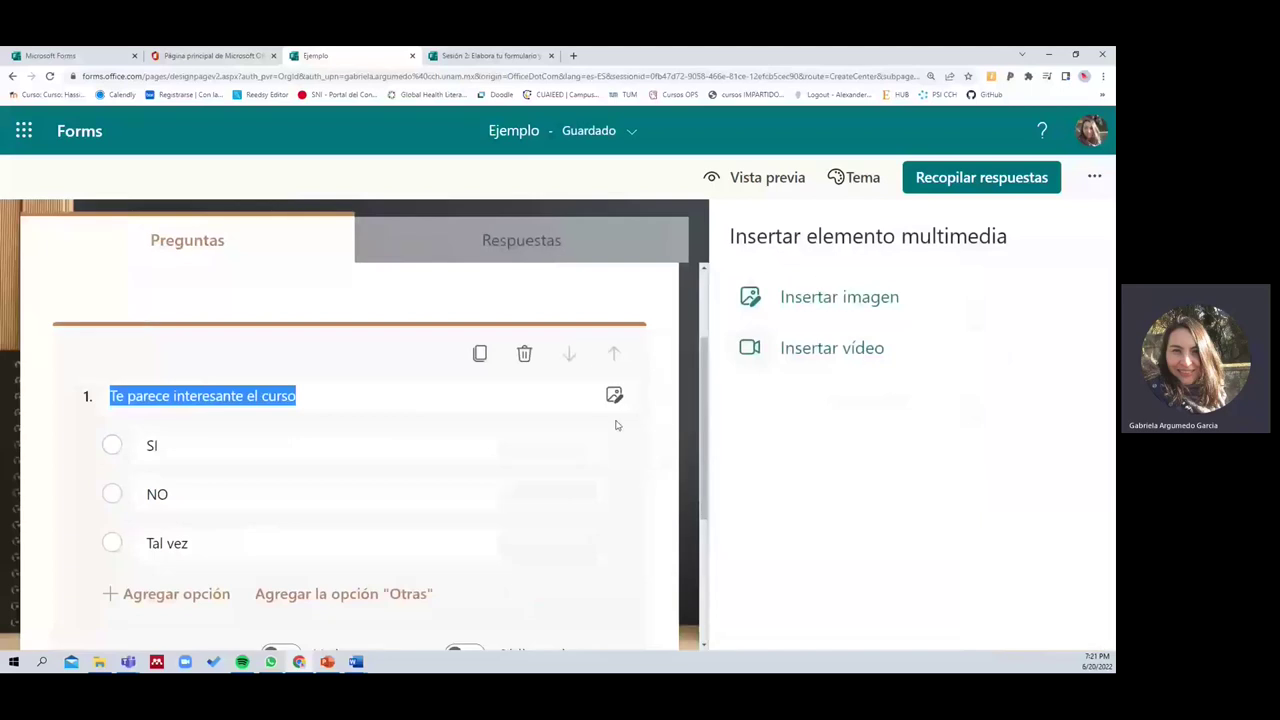
left_click(616, 425)
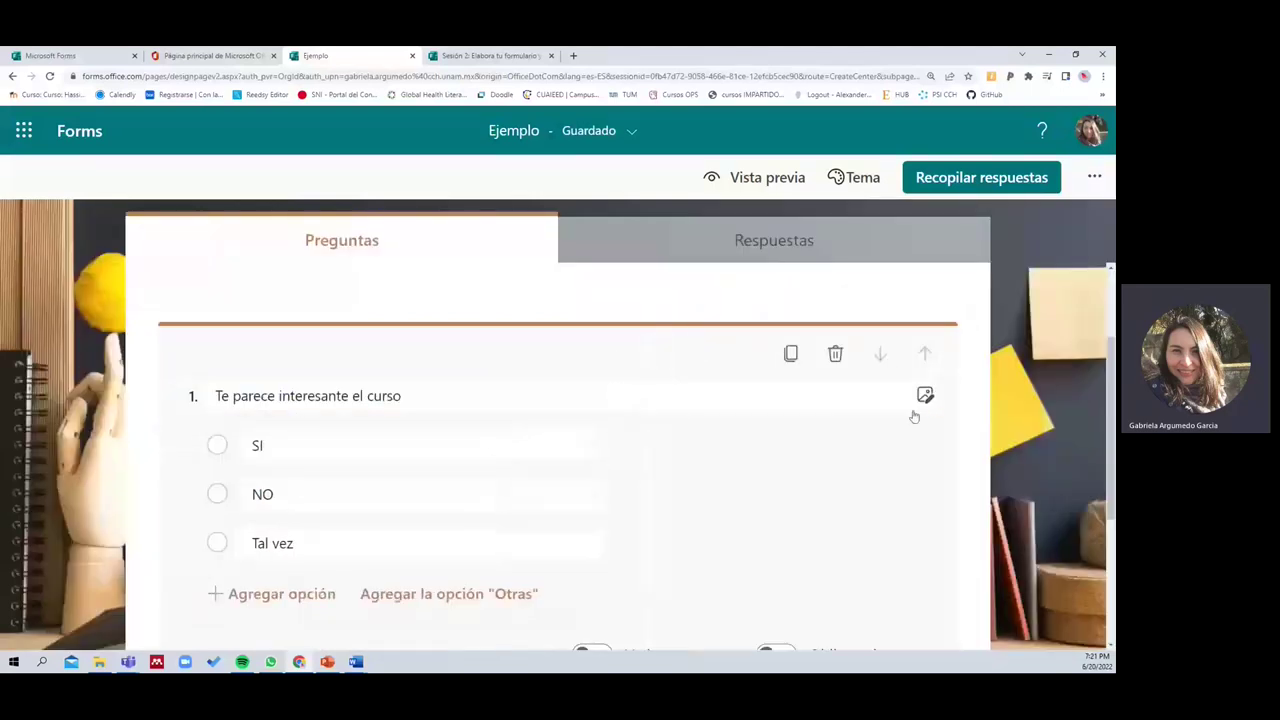
Add a text question below the choice question with the text "Explica por qué?"
scroll(600, 610, "down", 3)
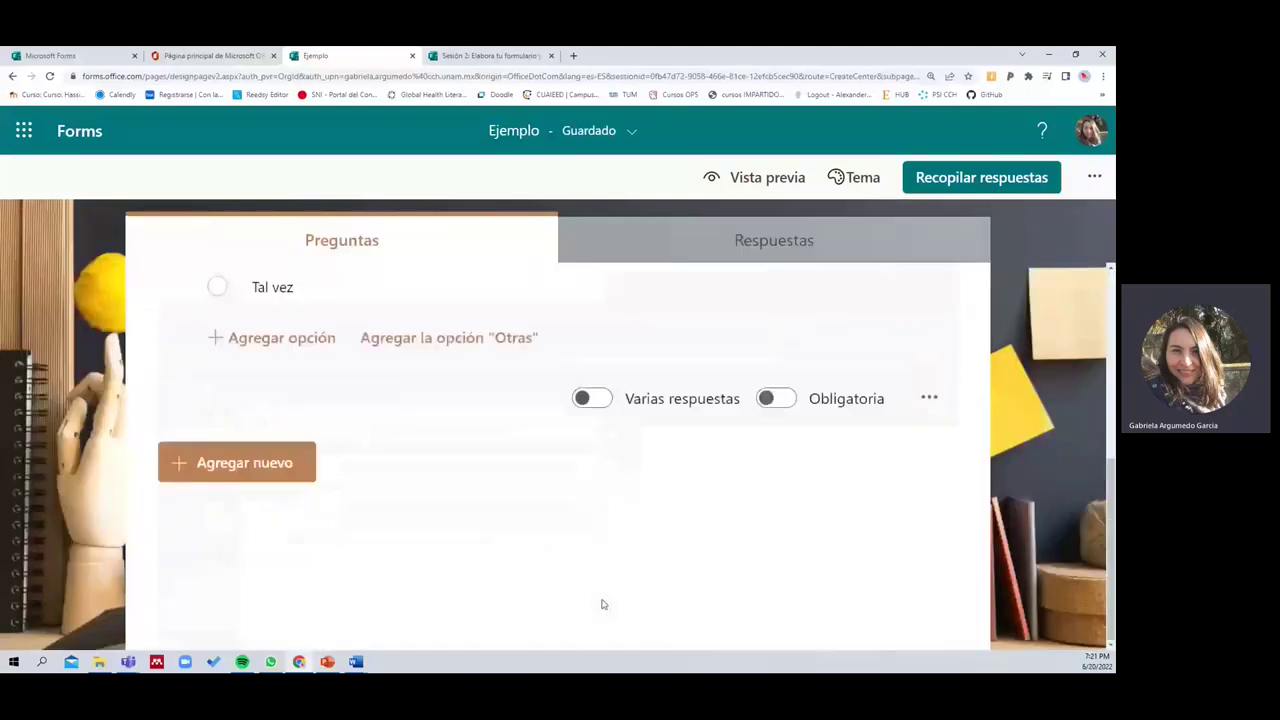
scroll(514, 382, "up", 4)
scroll(797, 462, "down", 4)
left_click(271, 470)
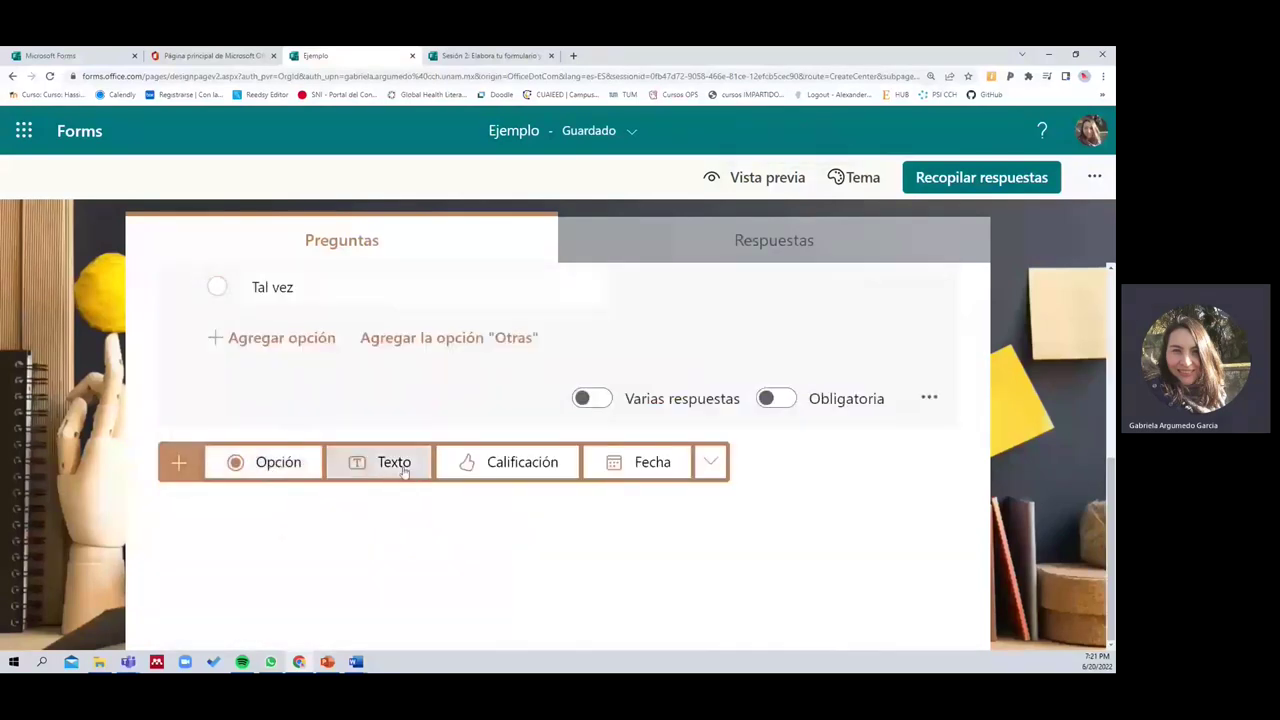
left_click(405, 473)
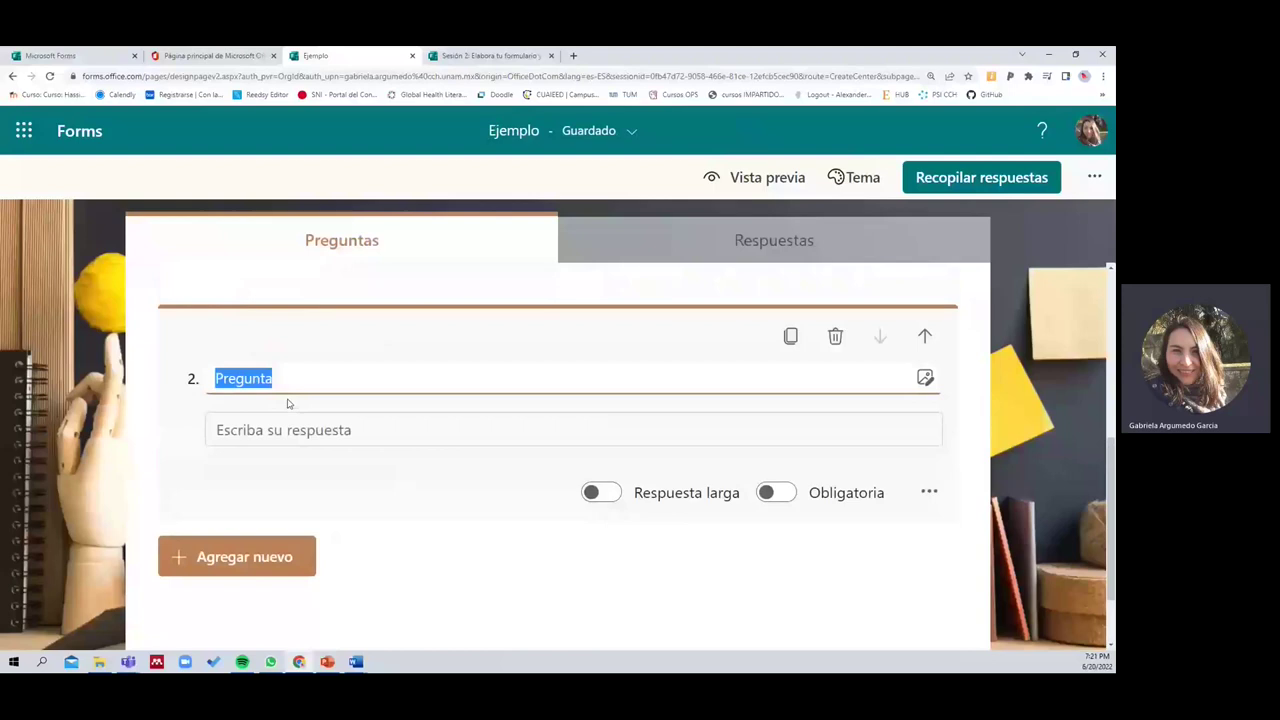
type("explica")
key("BackSpace")
key("BackSpace")
key("BackSpace")
key("BackSpace")
key("BackSpace")
key("BackSpace")
key("BackSpace")
type("Explica por")
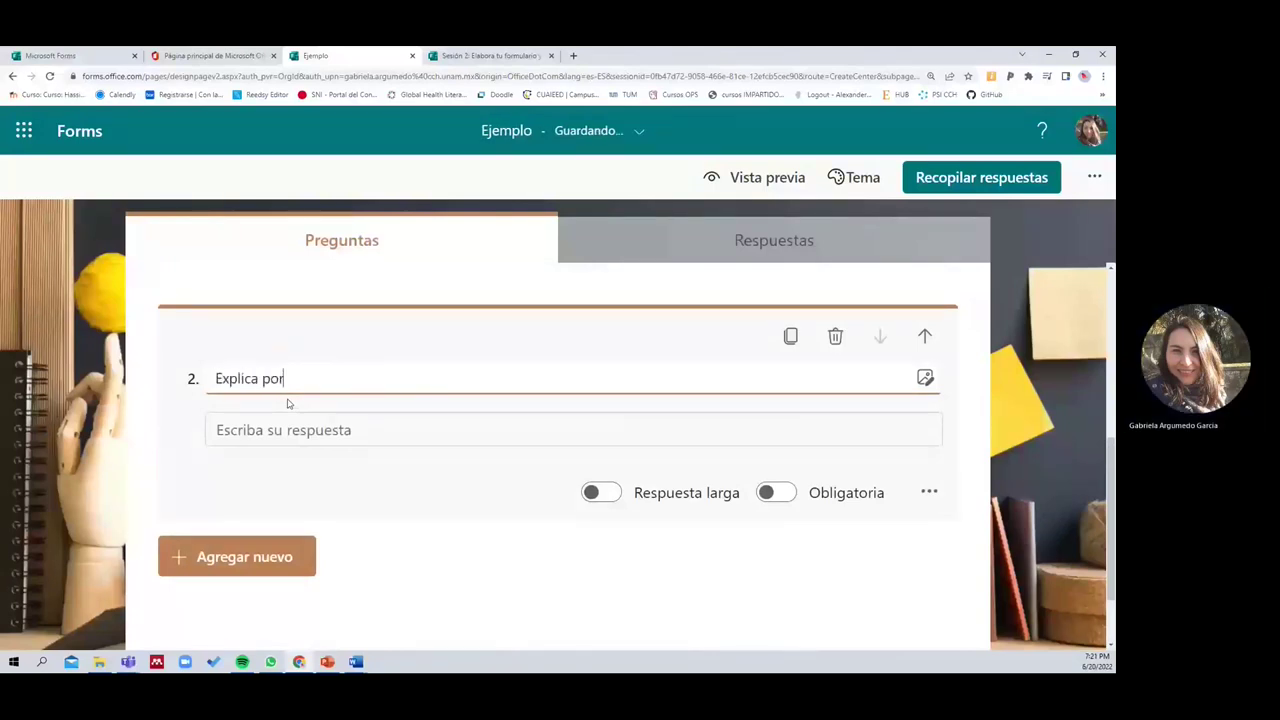
type(" qué?")
Try the long answer setting on the second question and switch it back off
left_click(596, 500)
left_click(599, 505)
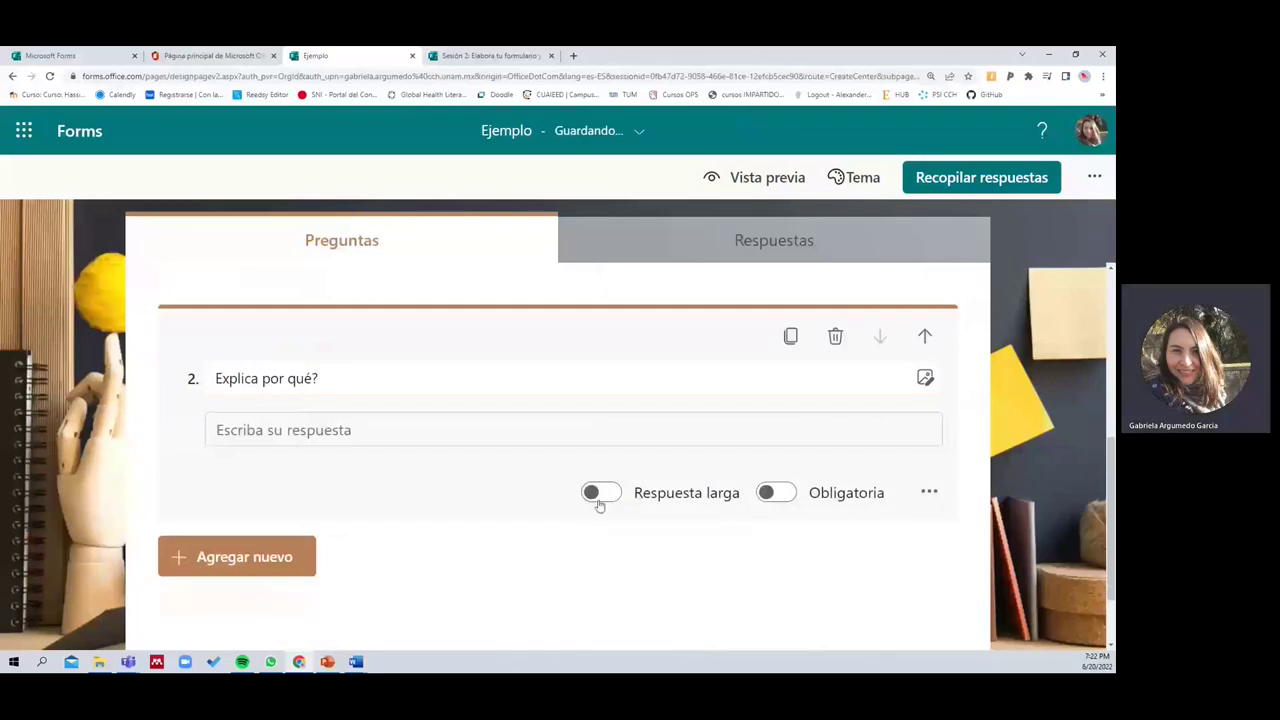
Add a rating question below the second question with the text "Que tan interesante te parece el curso"
left_click(287, 557)
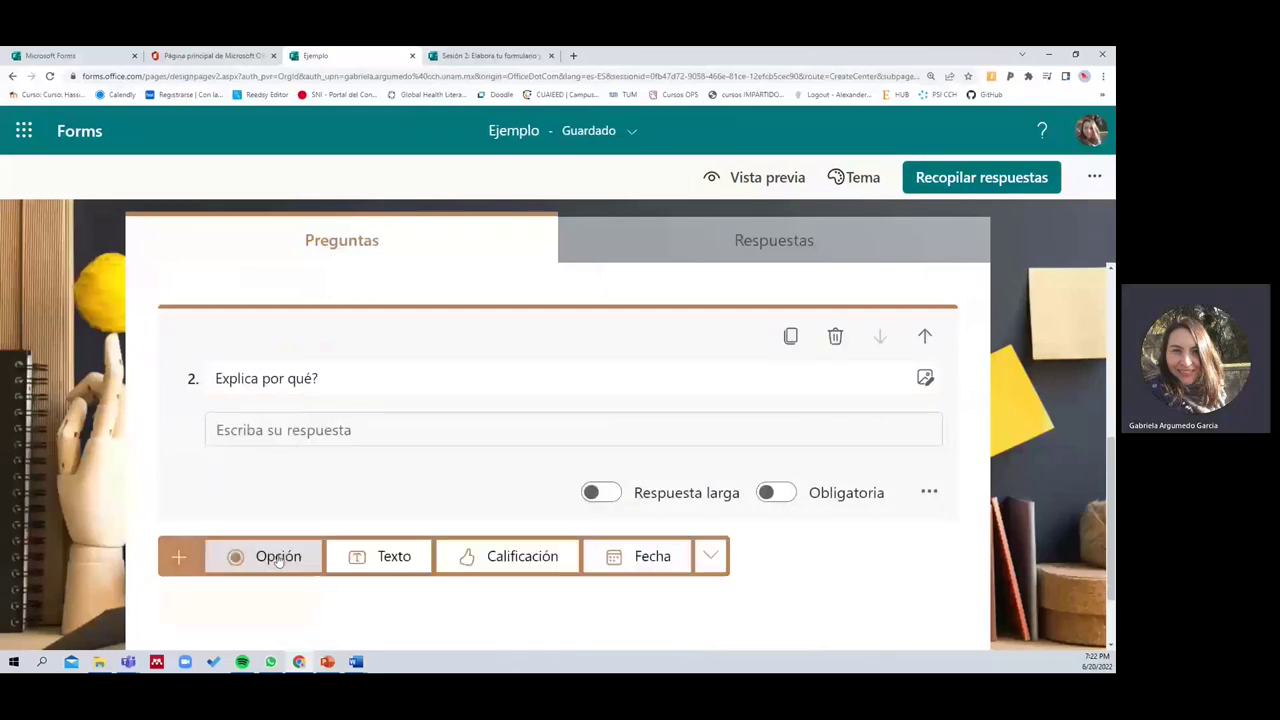
left_click(522, 558)
type("Que tan i")
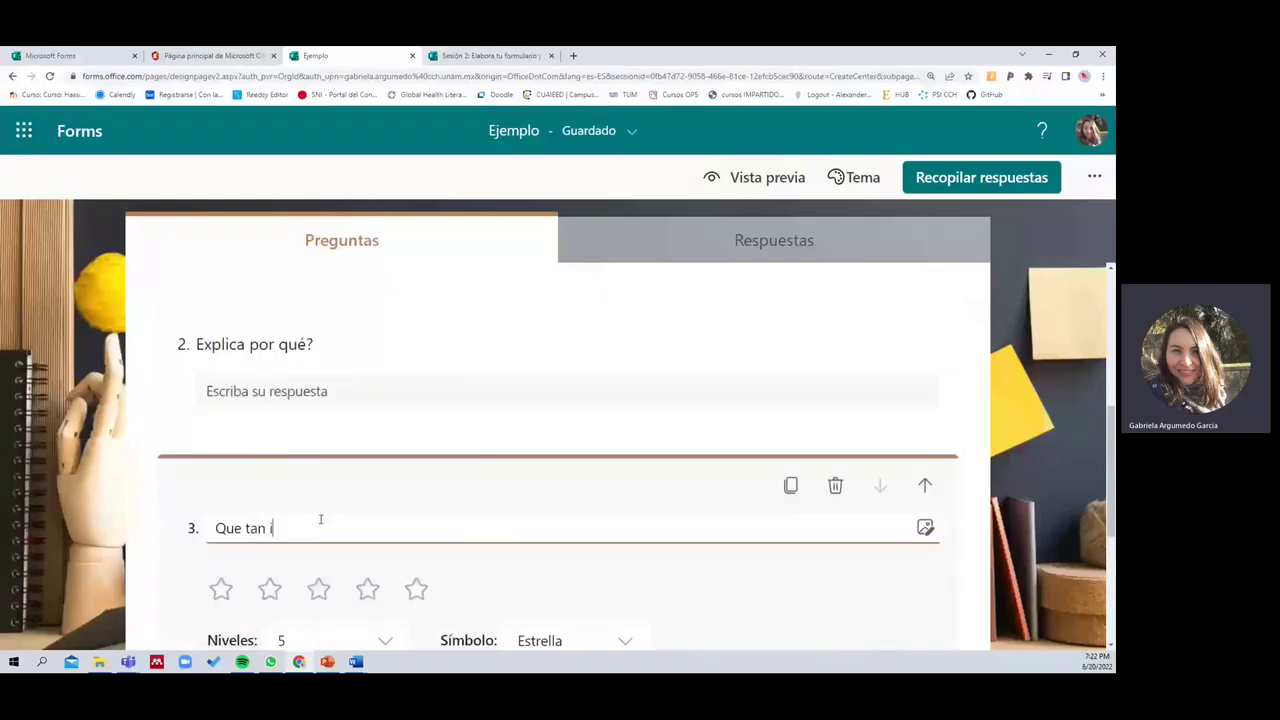
type("nteresante ")
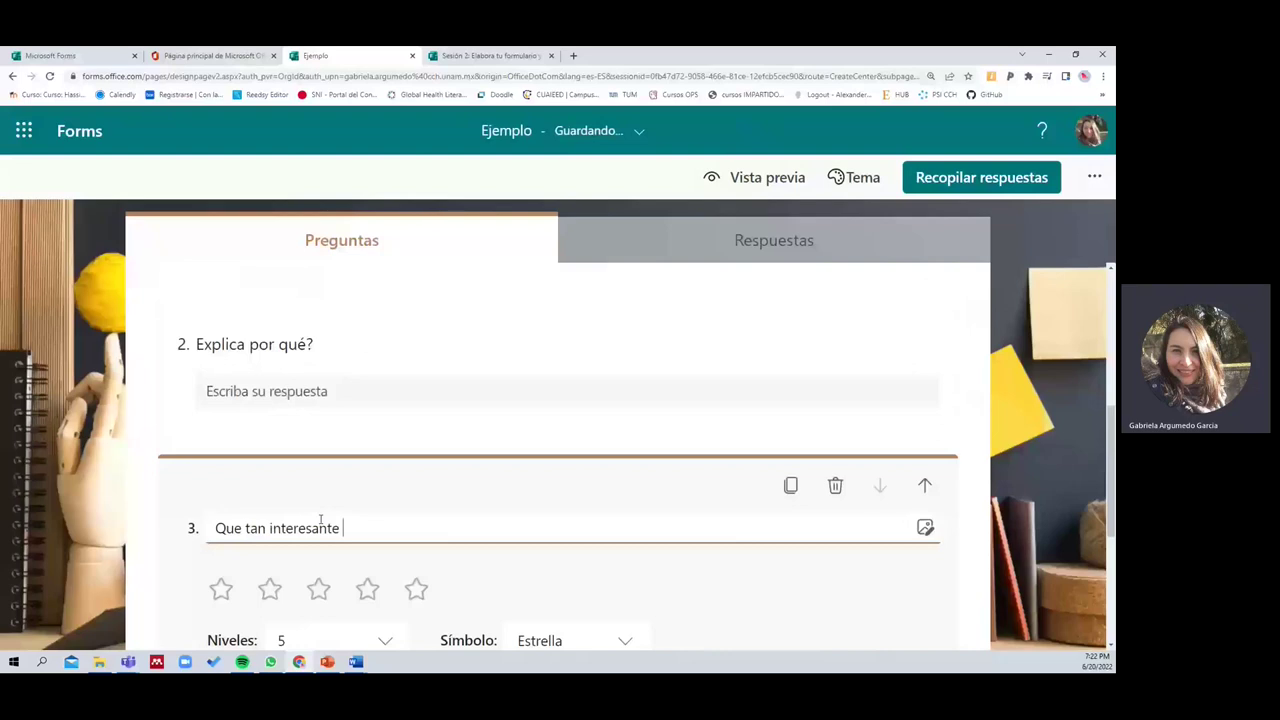
type("te parece el curso")
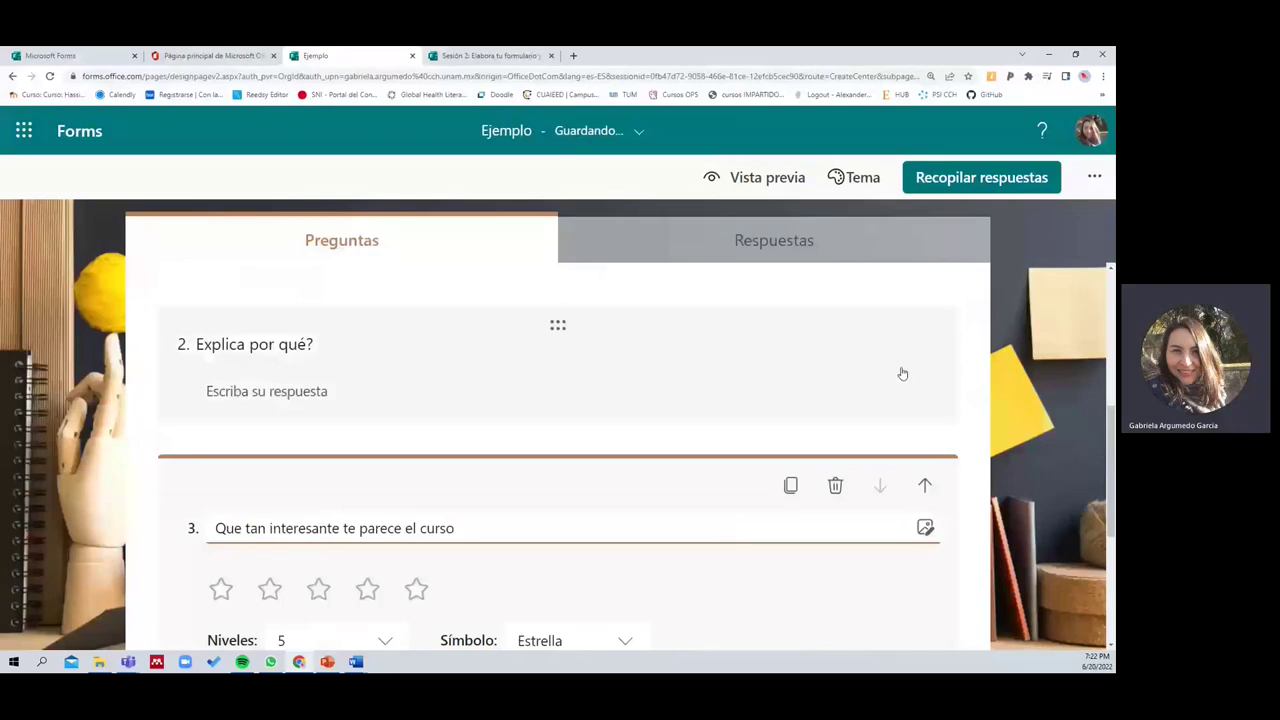
Add a Likert question below the rating question with the text "Los cursos en UNAM requieren mejora"
left_click(900, 372)
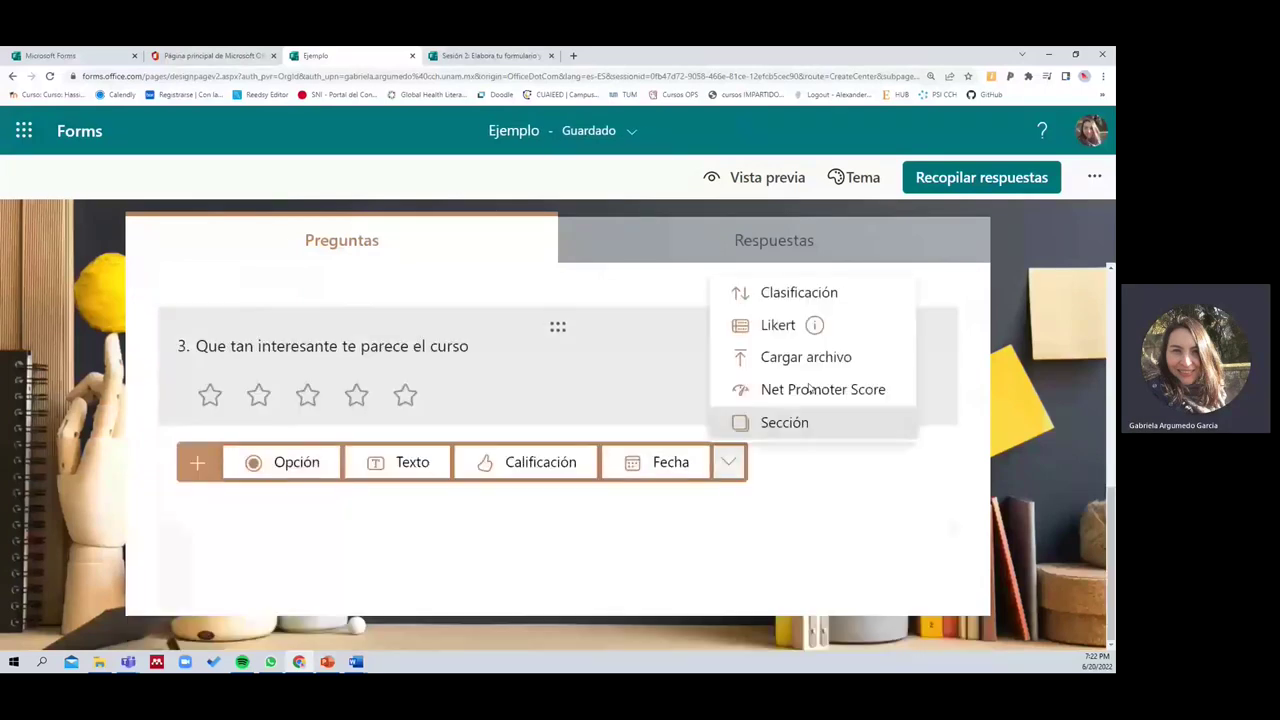
left_click(778, 325)
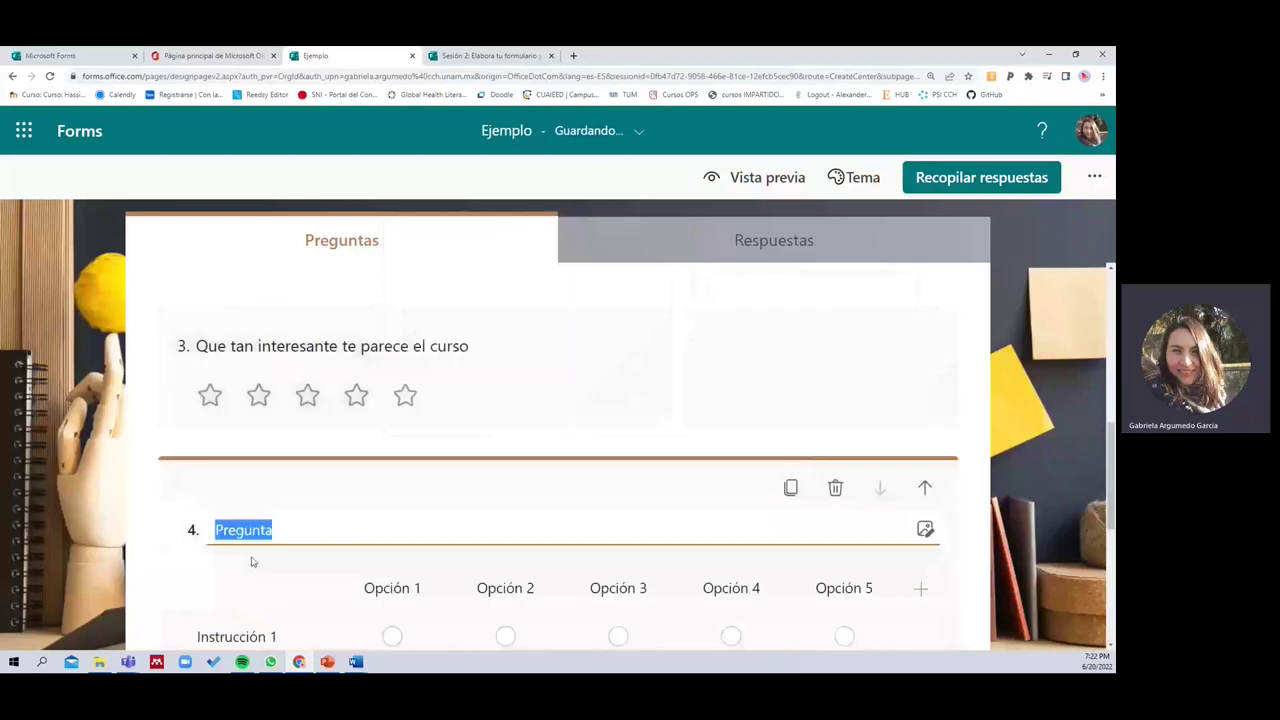
scroll(353, 552, "down", 3)
scroll(1096, 465, "up", 2)
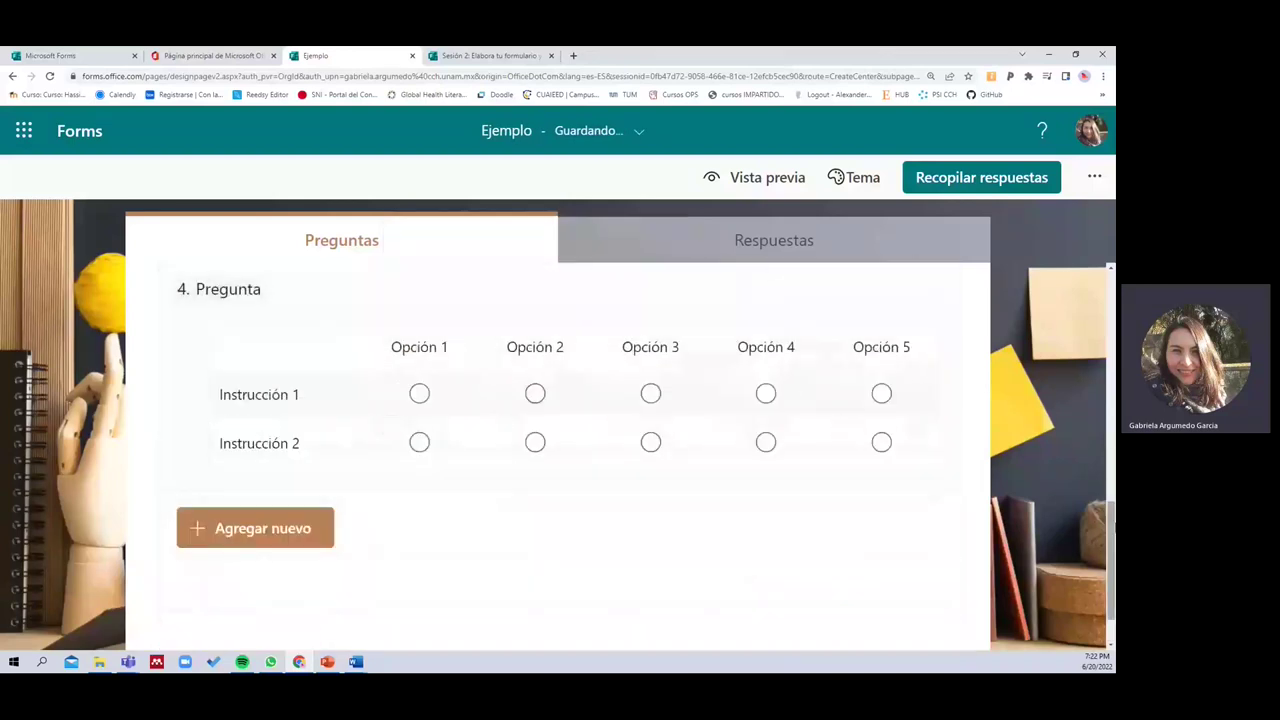
scroll(1110, 530, "up", 1)
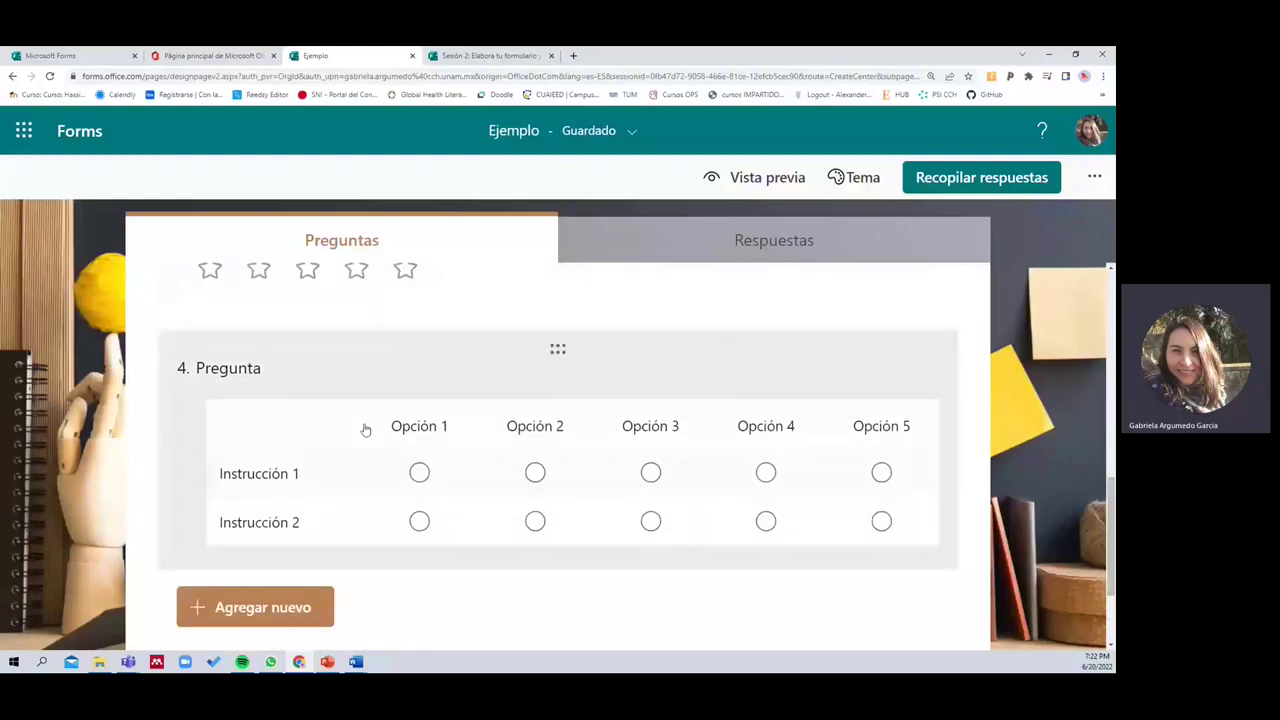
left_click(283, 379)
double_click(281, 402)
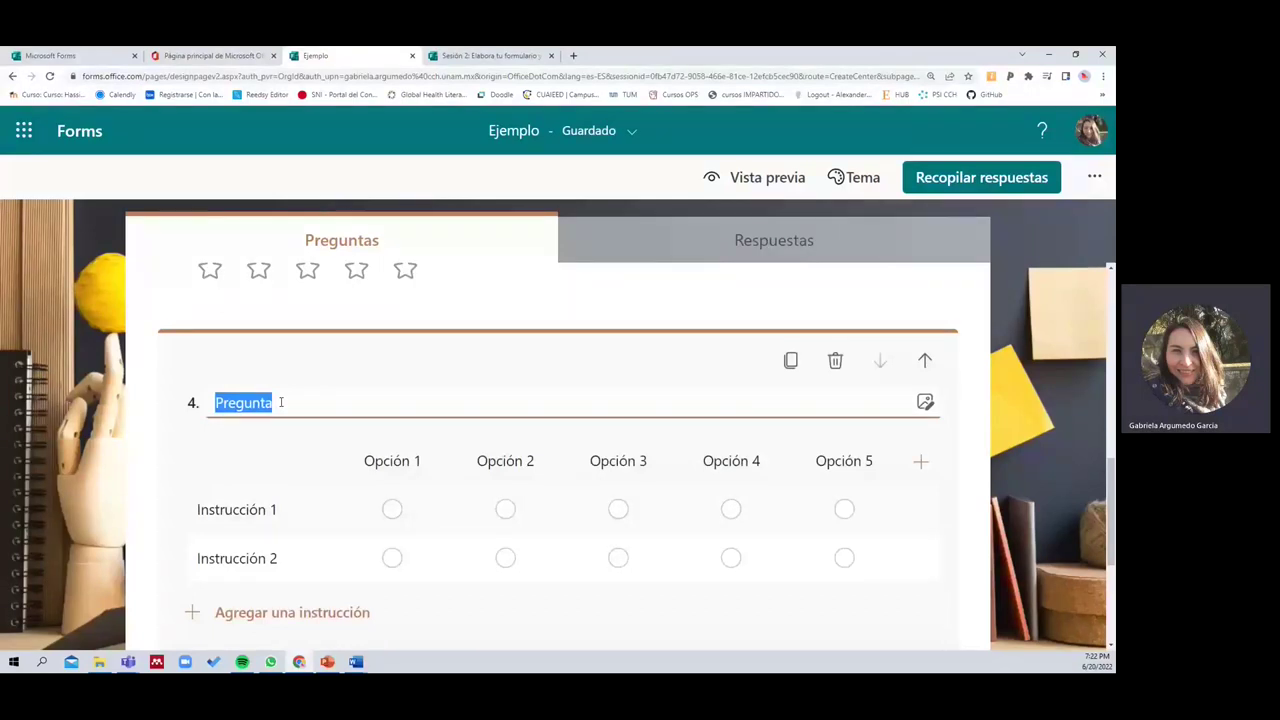
type("Los c")
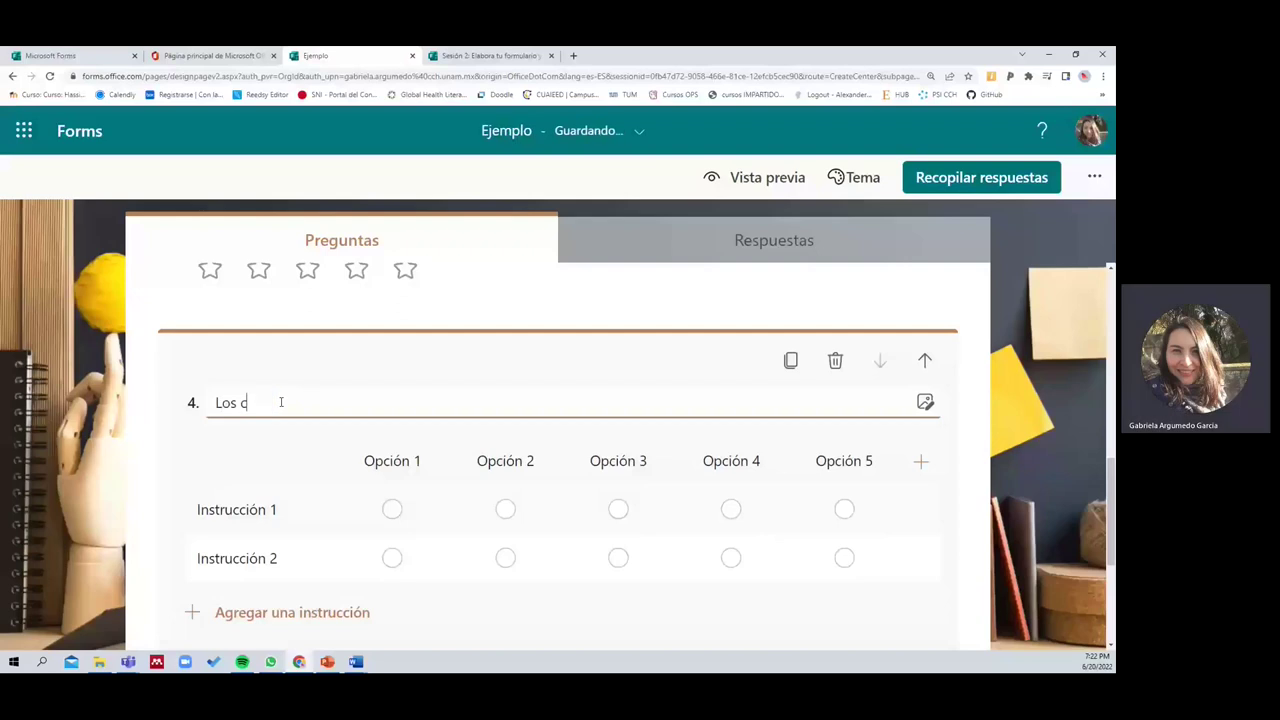
type("ursos en UNAM requieren mejora")
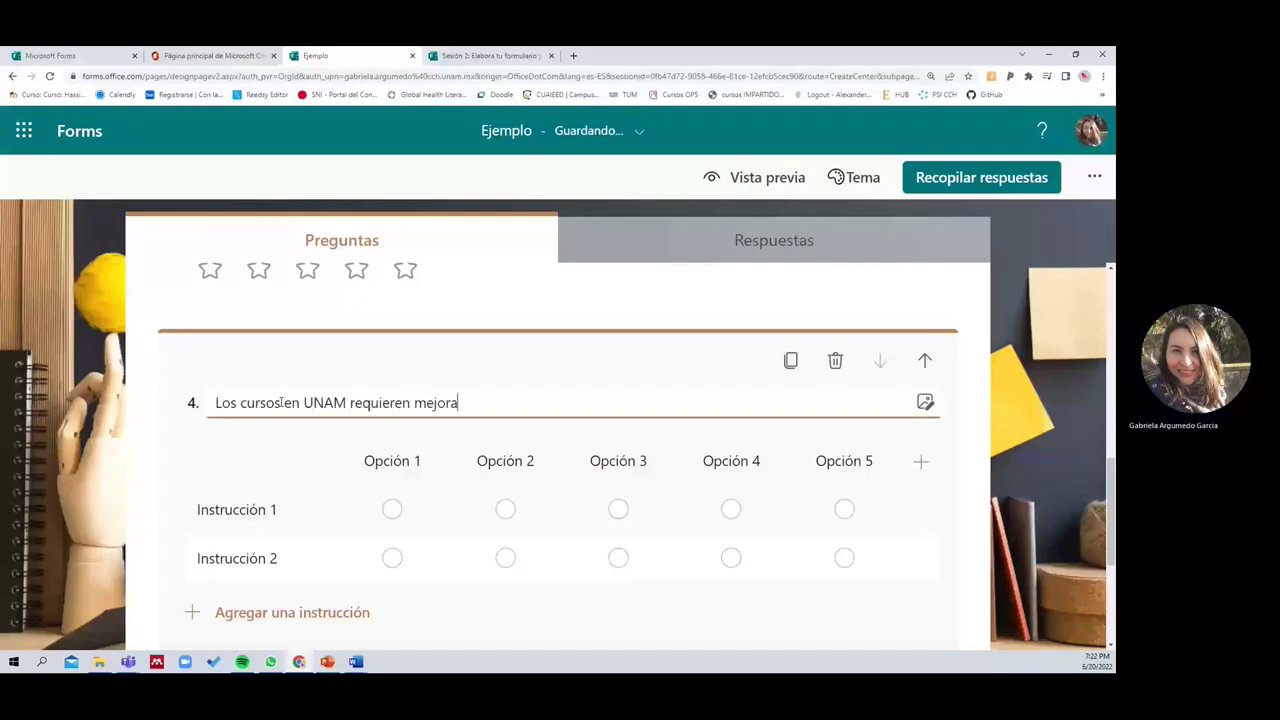
Name the Likert question's five answer columns "Siempre", "Casi siempre", "No se", "Casi nunca" and "Nunca"
left_click(392, 460)
type("Siempre")
left_click(505, 460)
key("BackSpace")
type("Casi siempre")
left_click(618, 481)
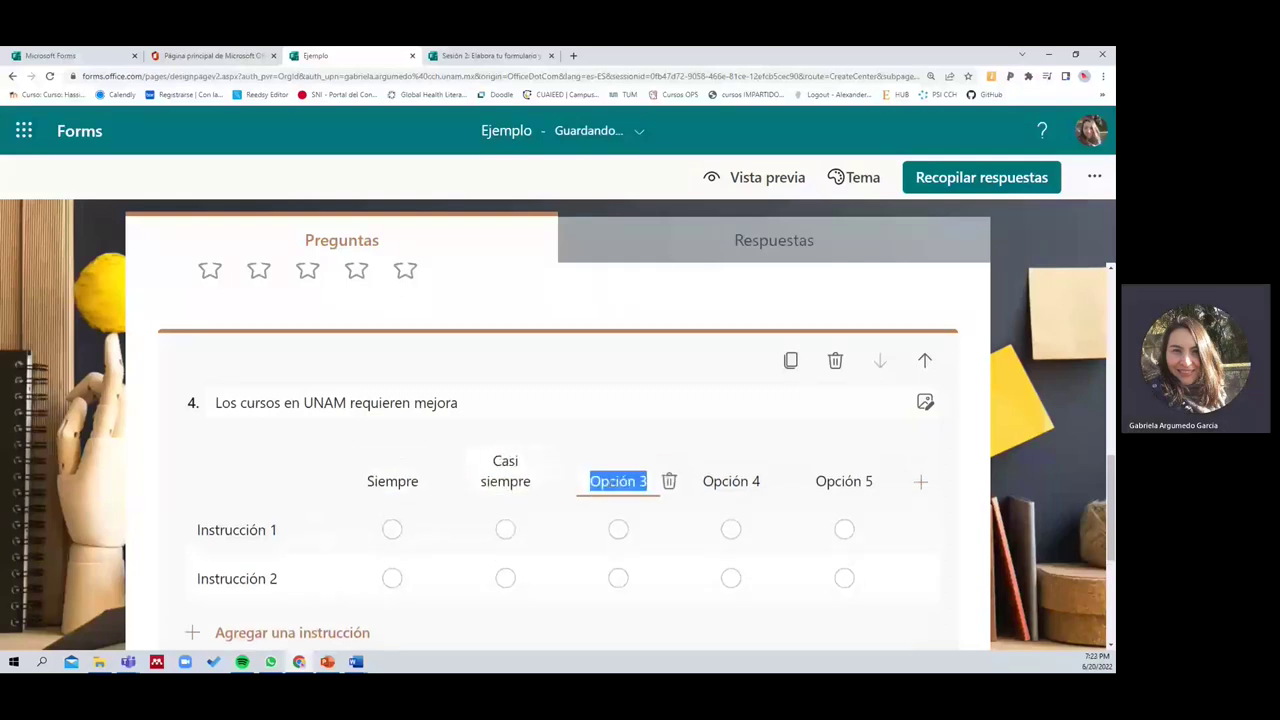
type("No se")
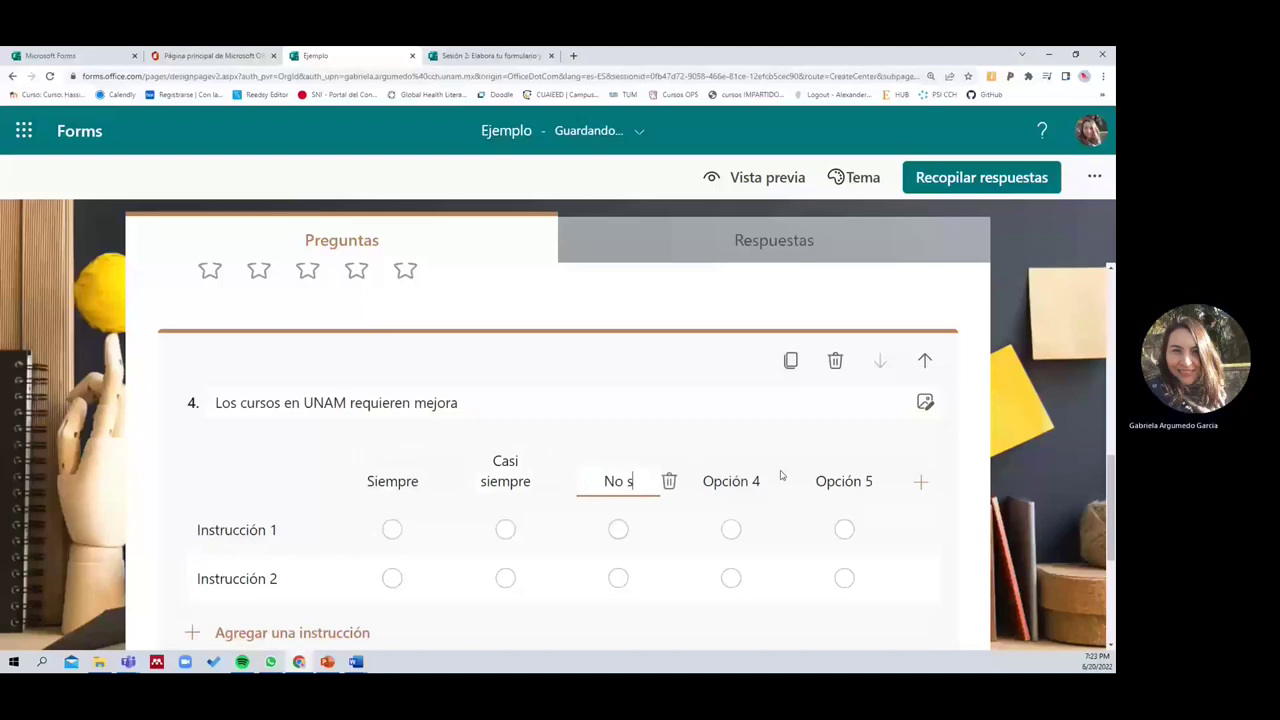
left_click(753, 482)
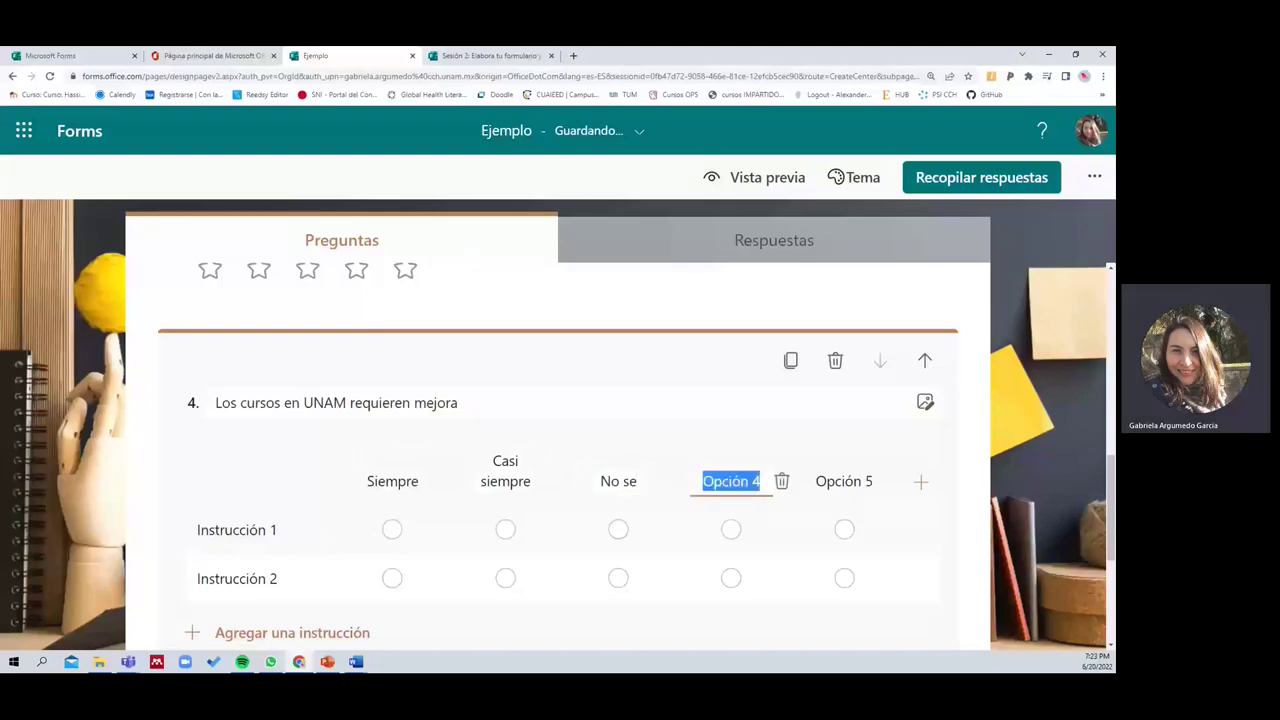
type("Casi")
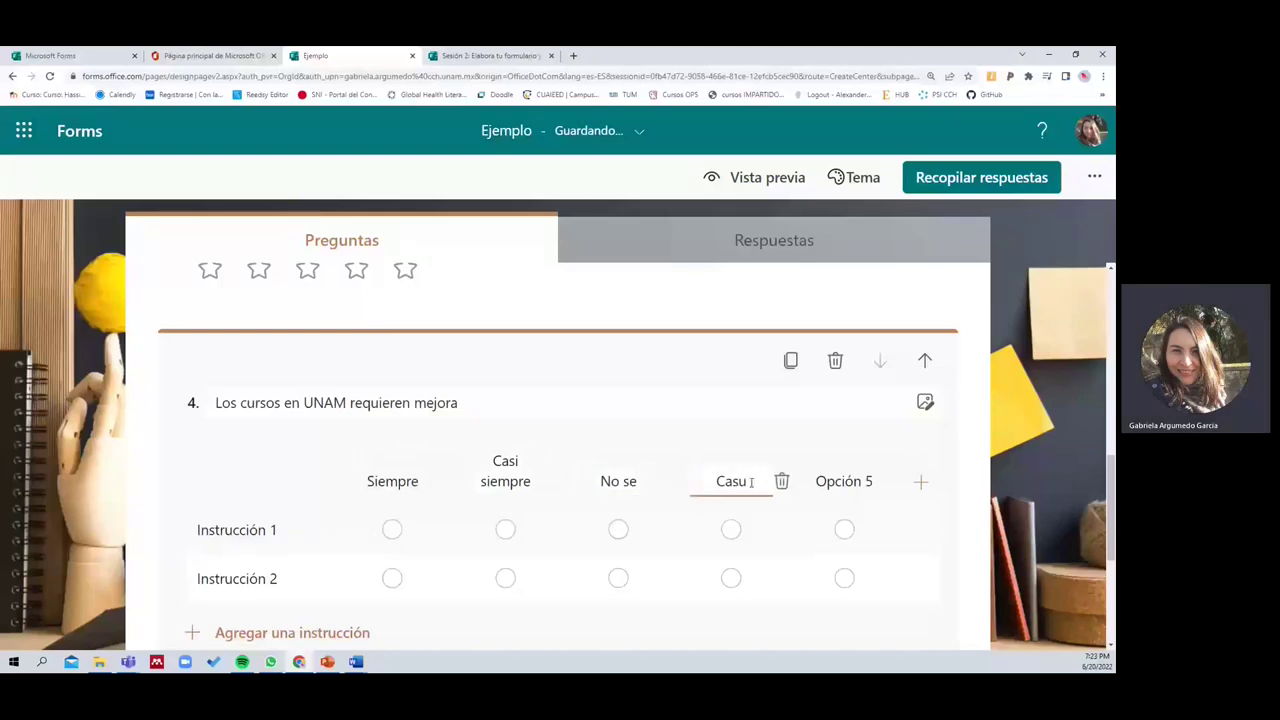
type(" nunca")
key("Tab")
type("Nunca")
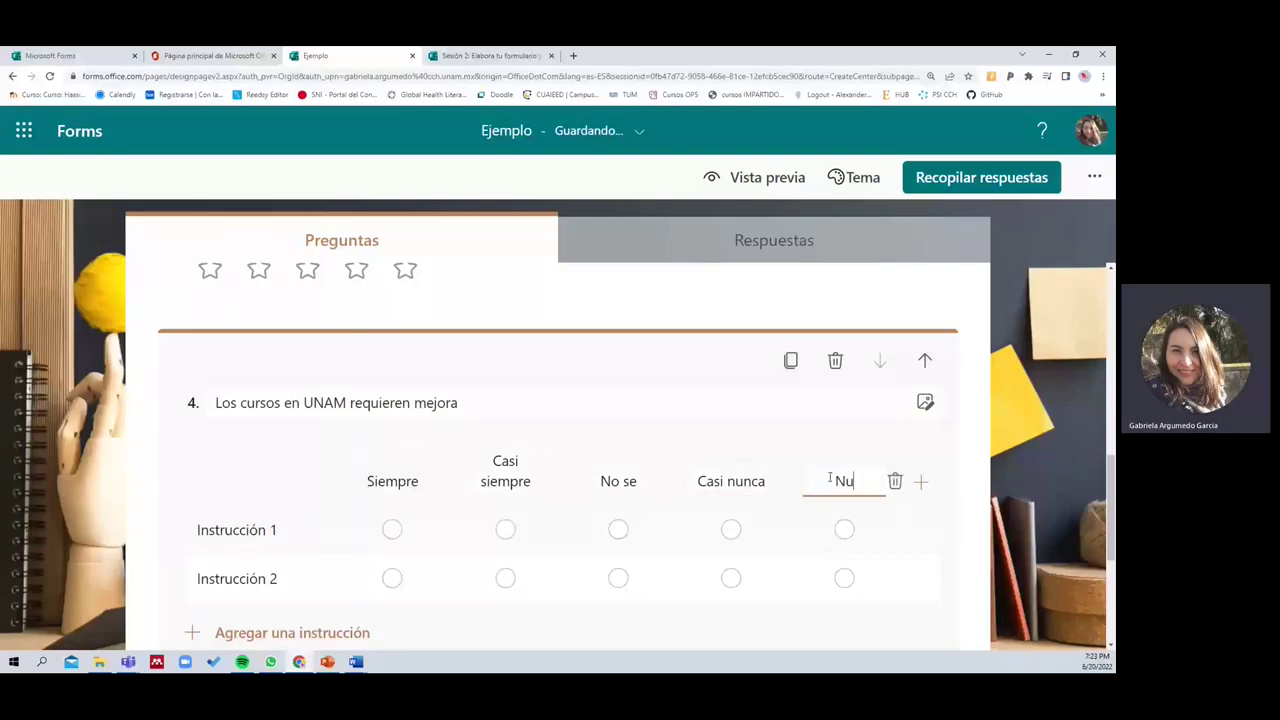
left_click(984, 426)
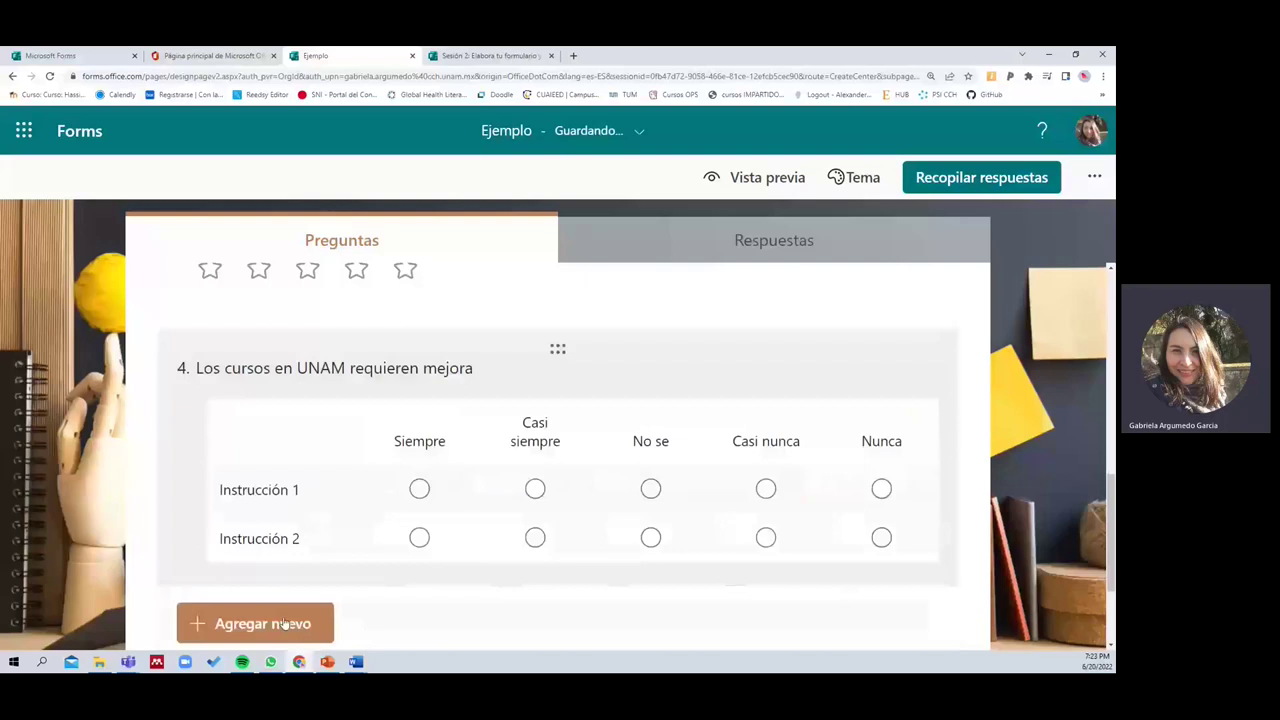
Examine which question types can be added below the Likert question, and leave without adding any
left_click(296, 493)
scroll(296, 493, "down", 3)
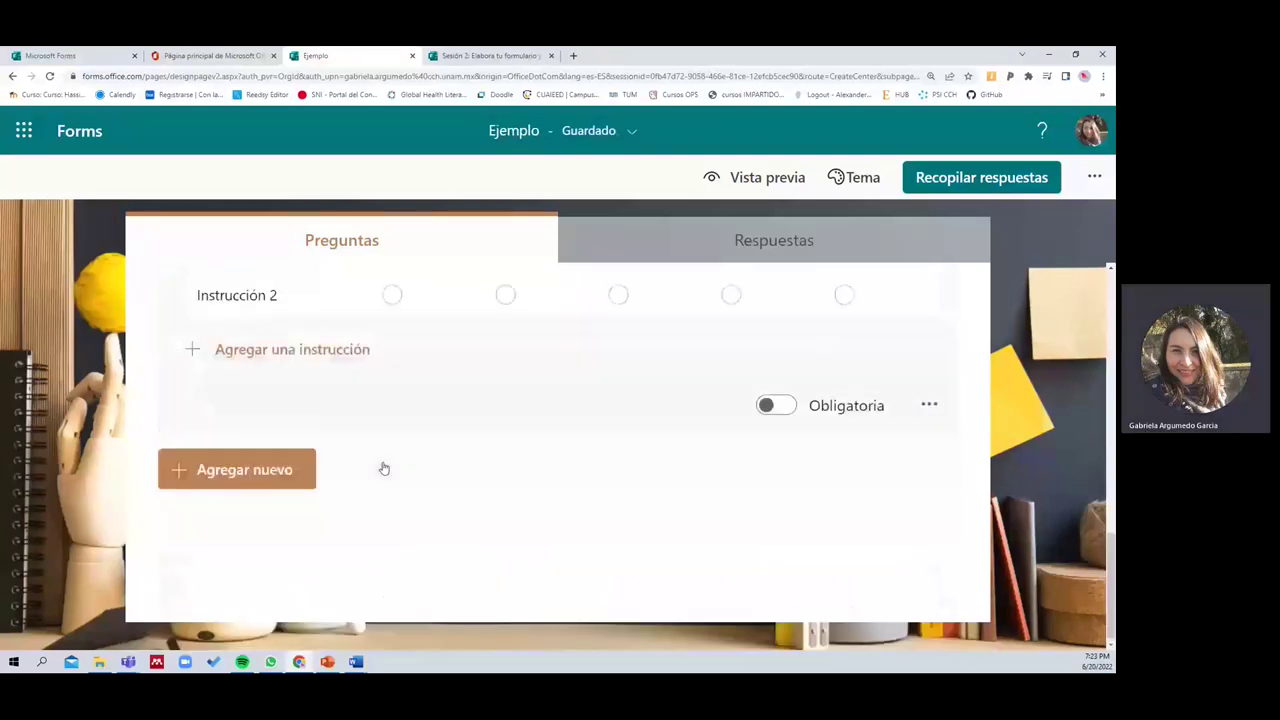
left_click(270, 459)
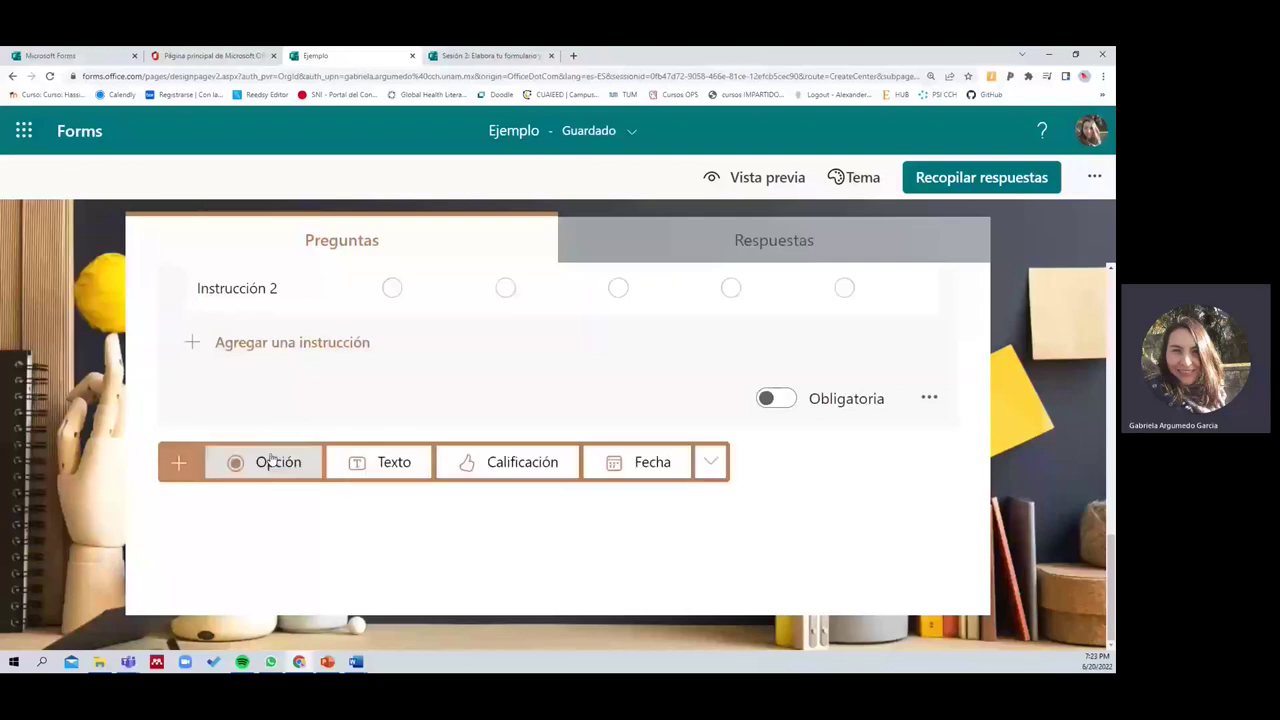
left_click(708, 464)
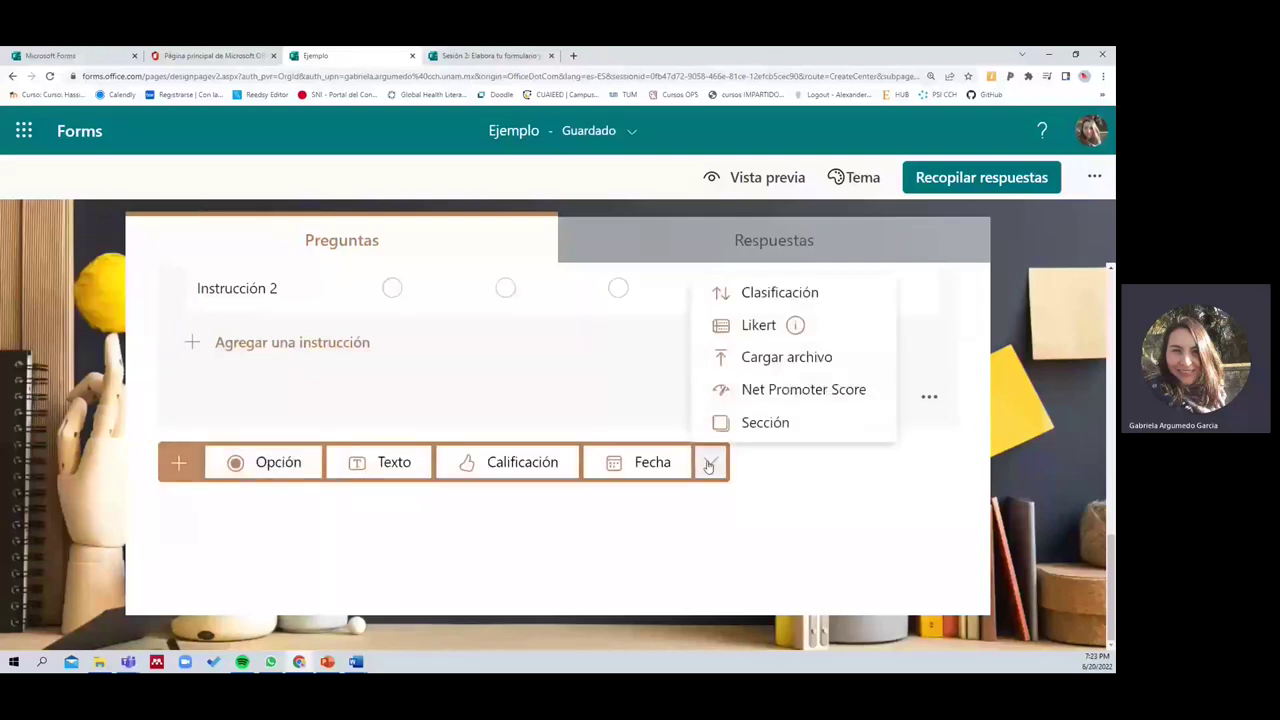
left_click(820, 500)
scroll(800, 480, "up", 10)
scroll(534, 488, "down", 3)
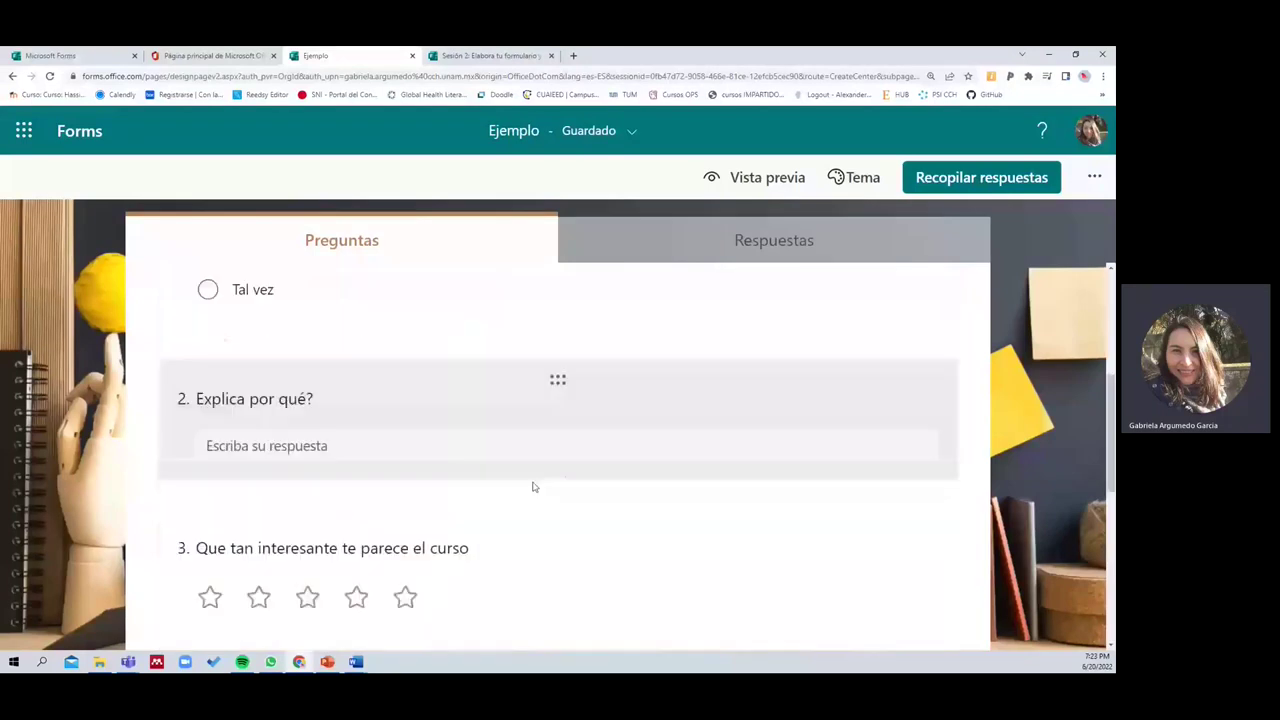
Duplicate the rating question and change the copy's text to "Que tan interesante te parece el material del curso"
left_click(764, 566)
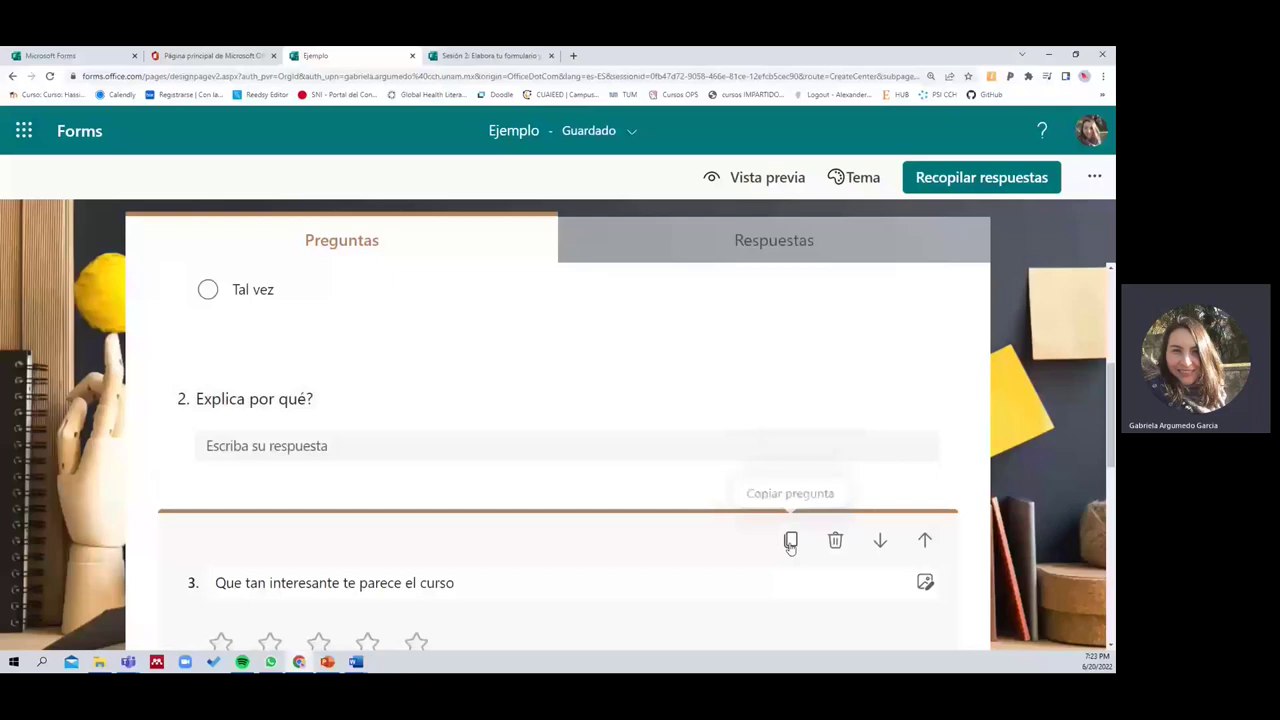
left_click(790, 541)
left_click(343, 304)
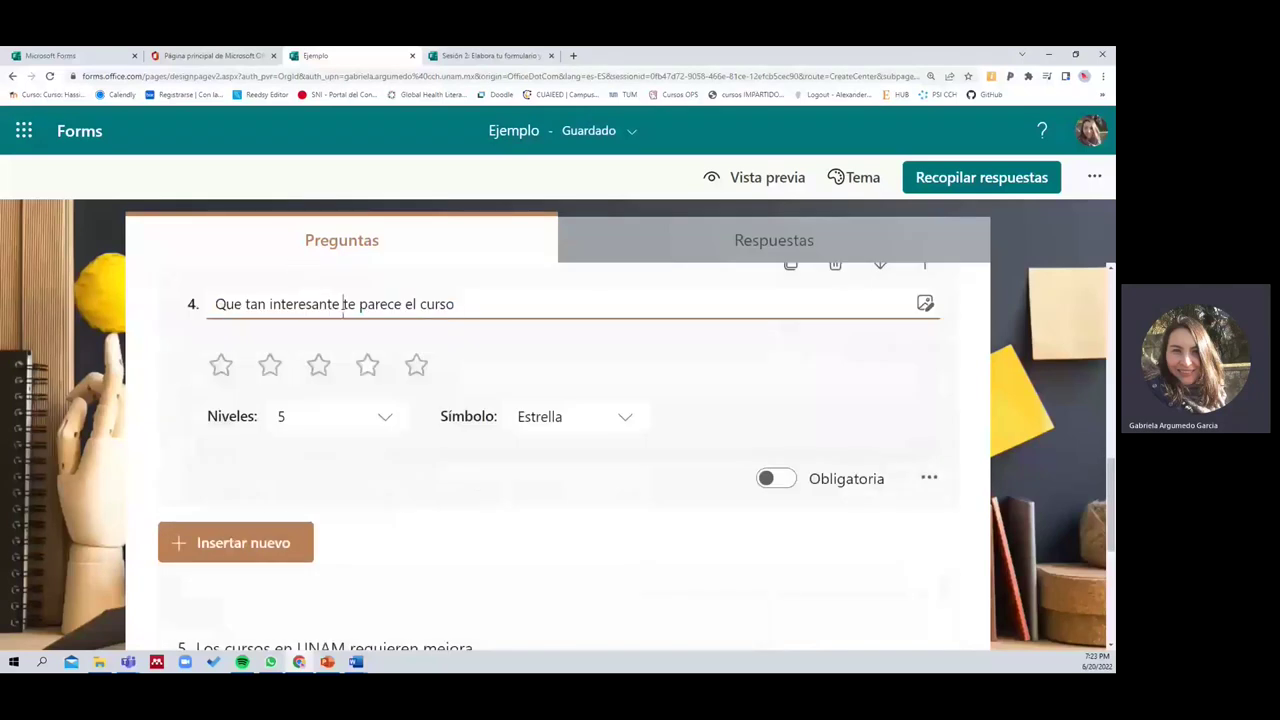
type("material del")
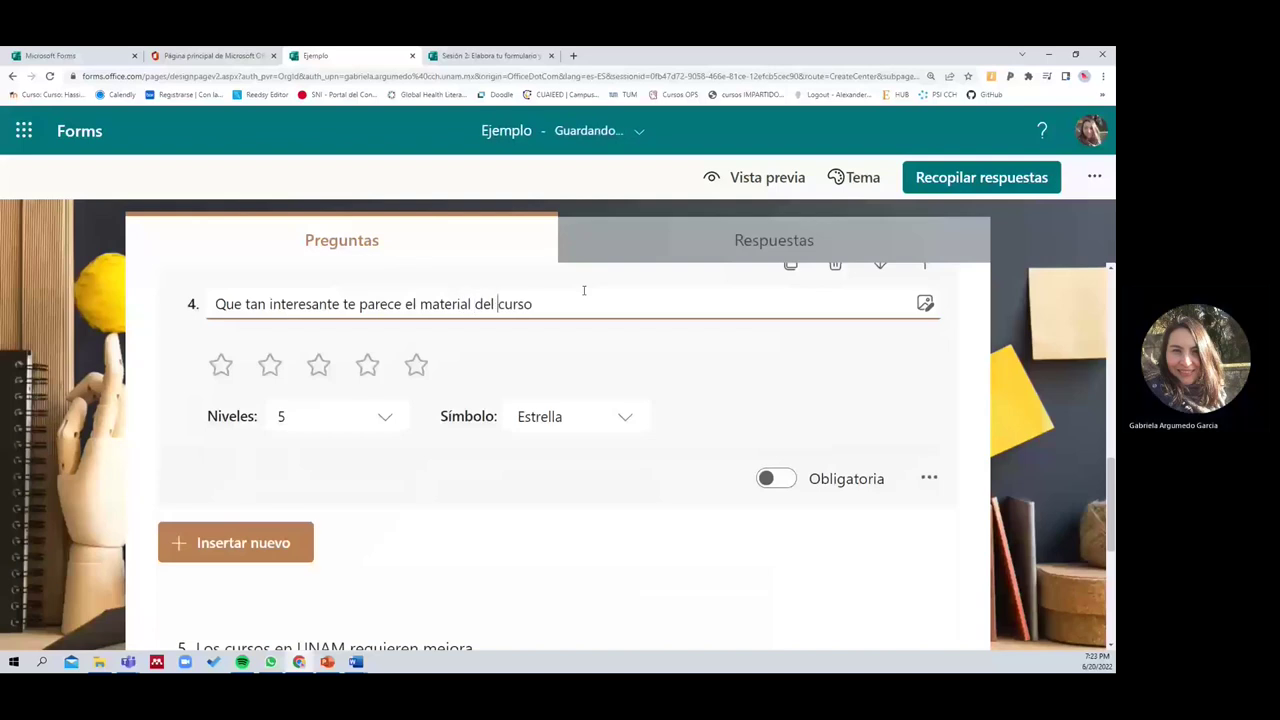
left_click(873, 348)
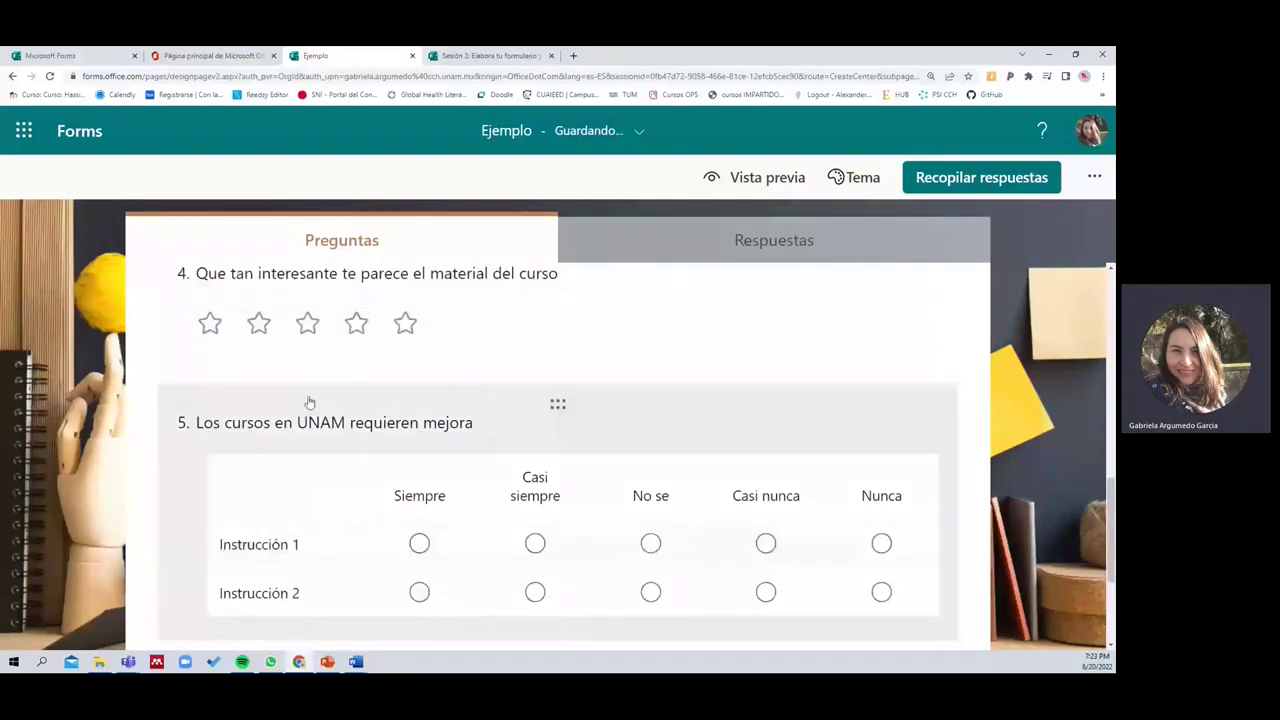
Move the Likert question up two places, ahead of both rating questions
left_click(904, 431)
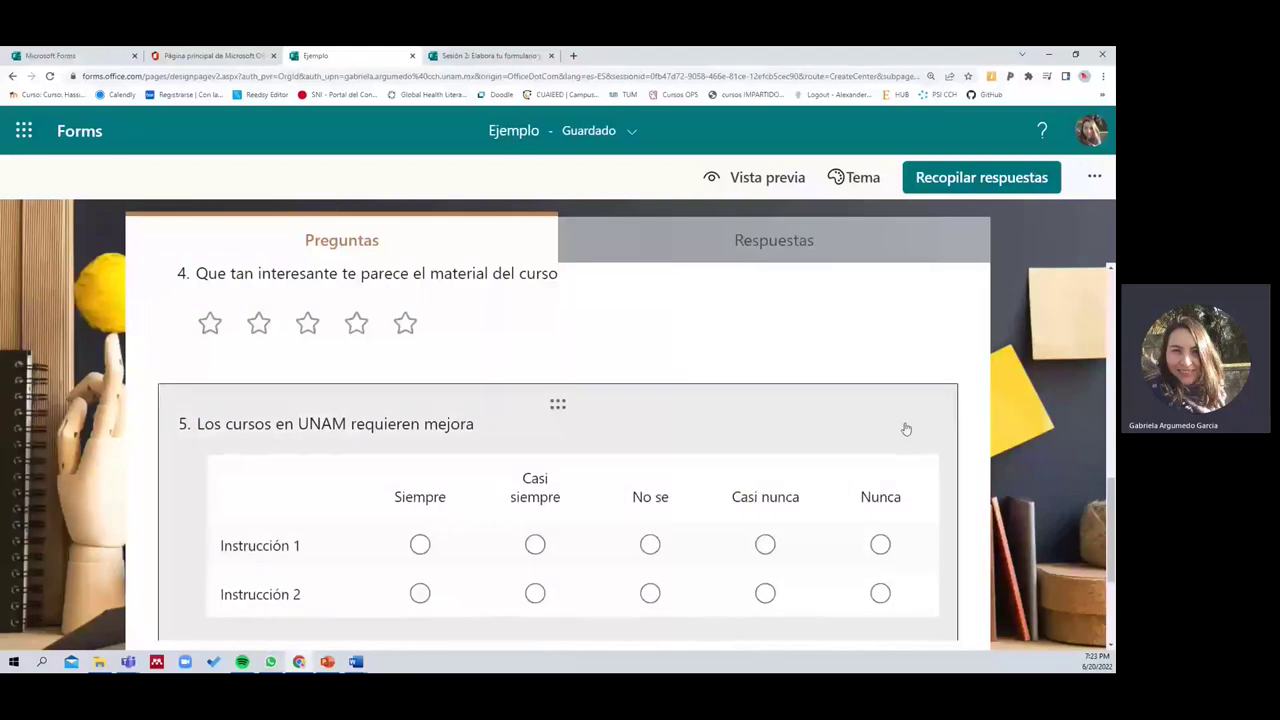
left_click(924, 415)
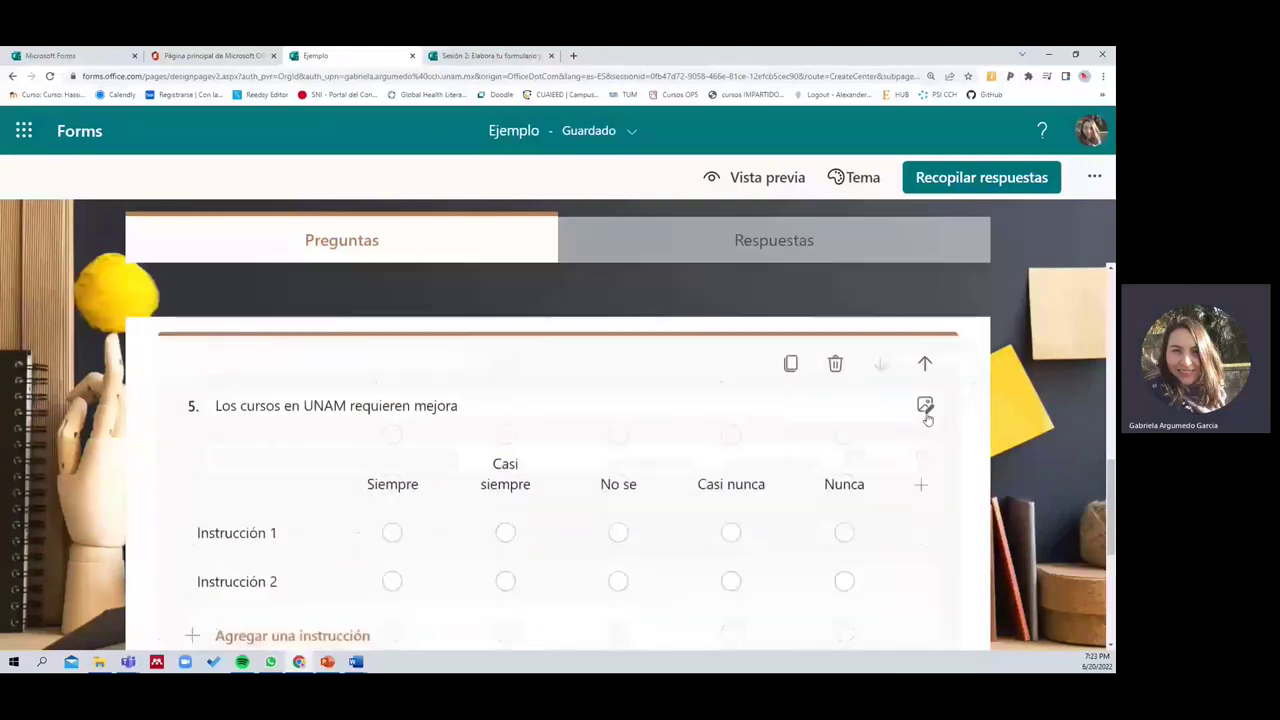
left_click(924, 309)
left_click(924, 309)
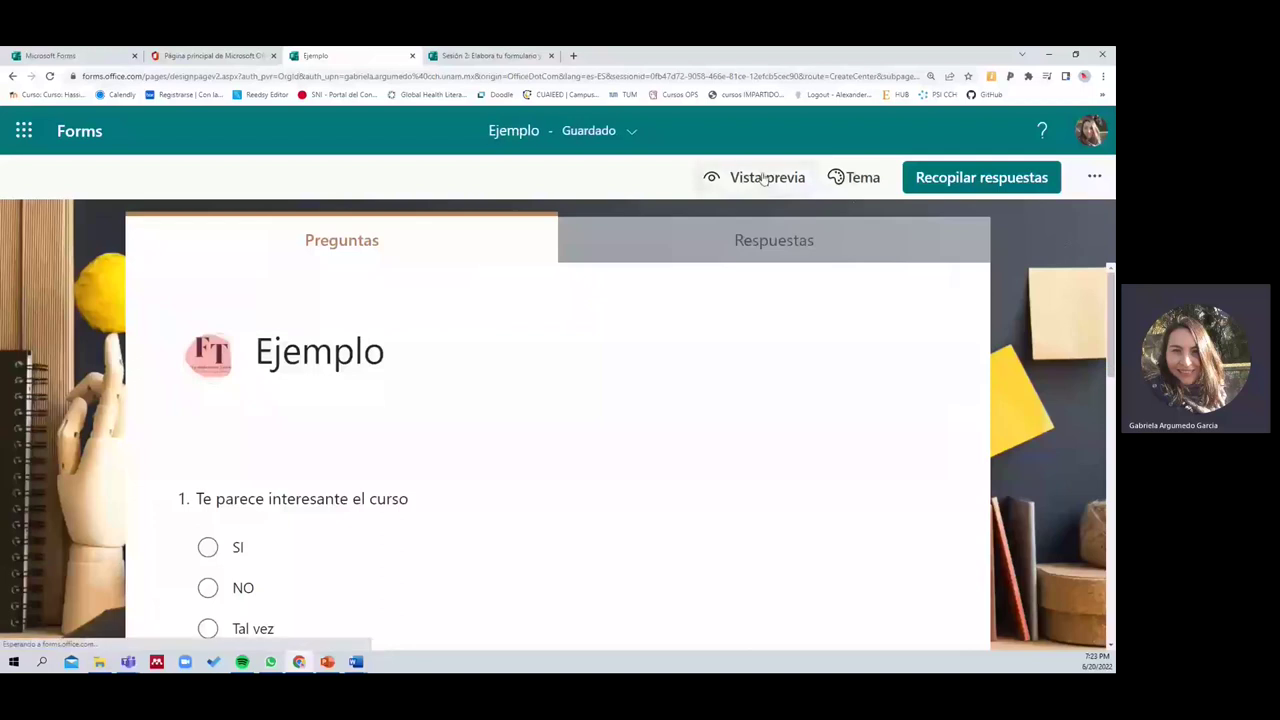
Preview the whole form as respondents see it on a PC, and return to editing
left_click(702, 177)
scroll(296, 300, "down", 10)
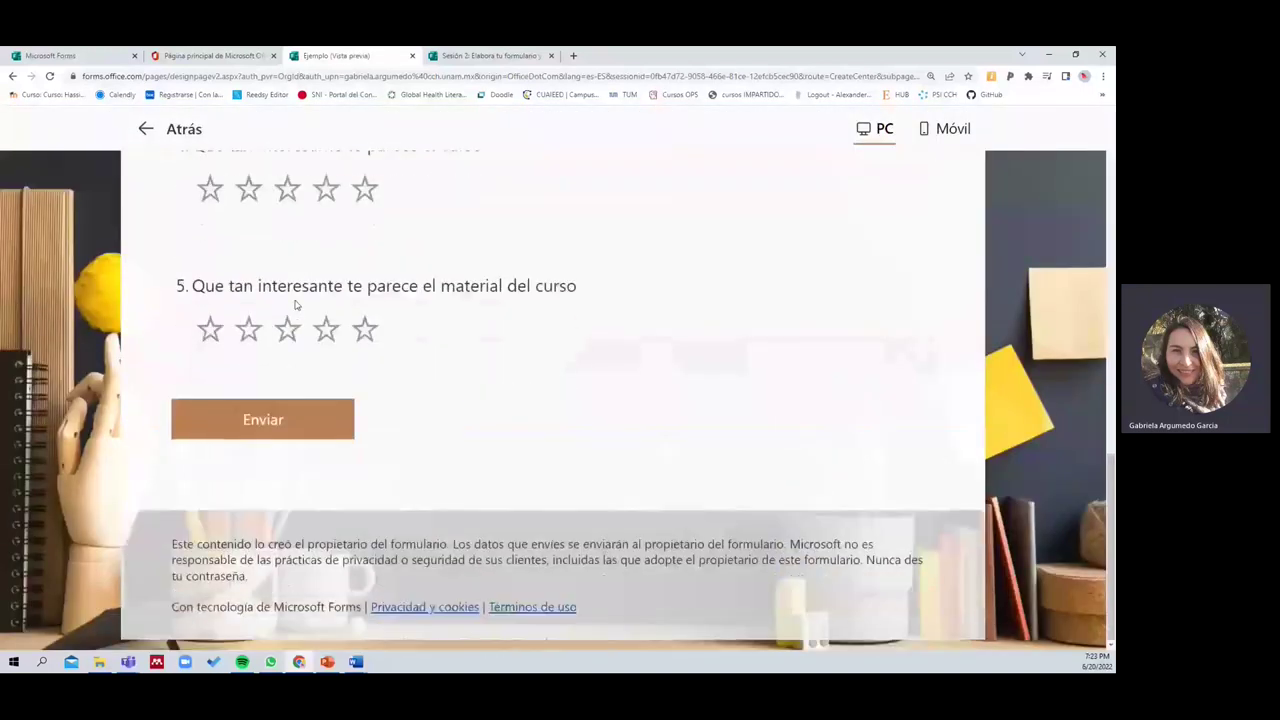
scroll(400, 330, "up", 10)
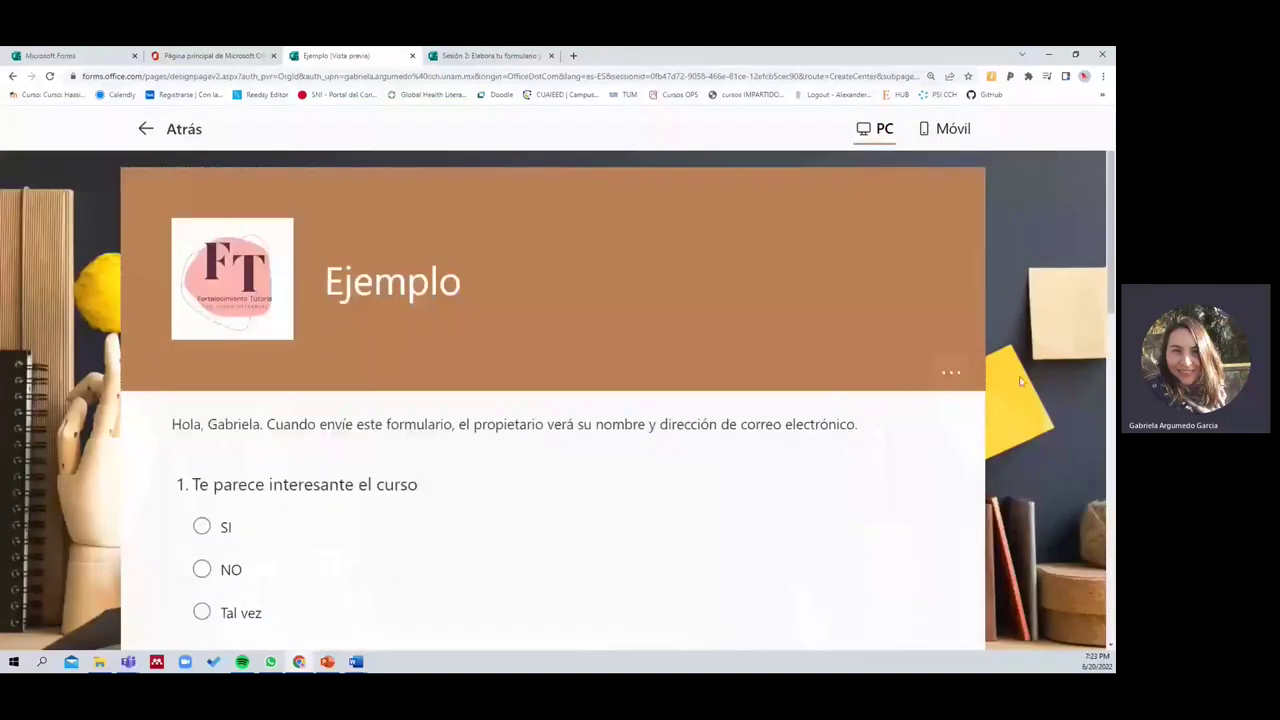
left_click(158, 144)
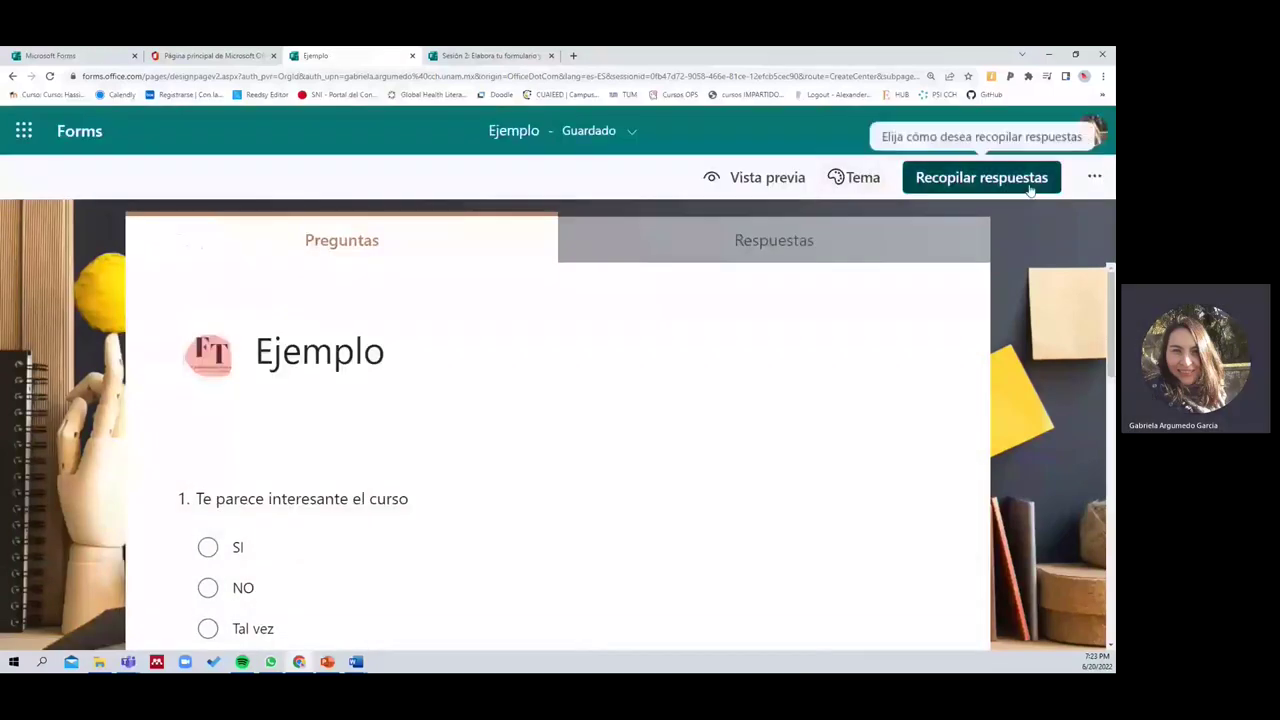
Download the form's QR code from the response collection options and open the saved image
left_click(1030, 188)
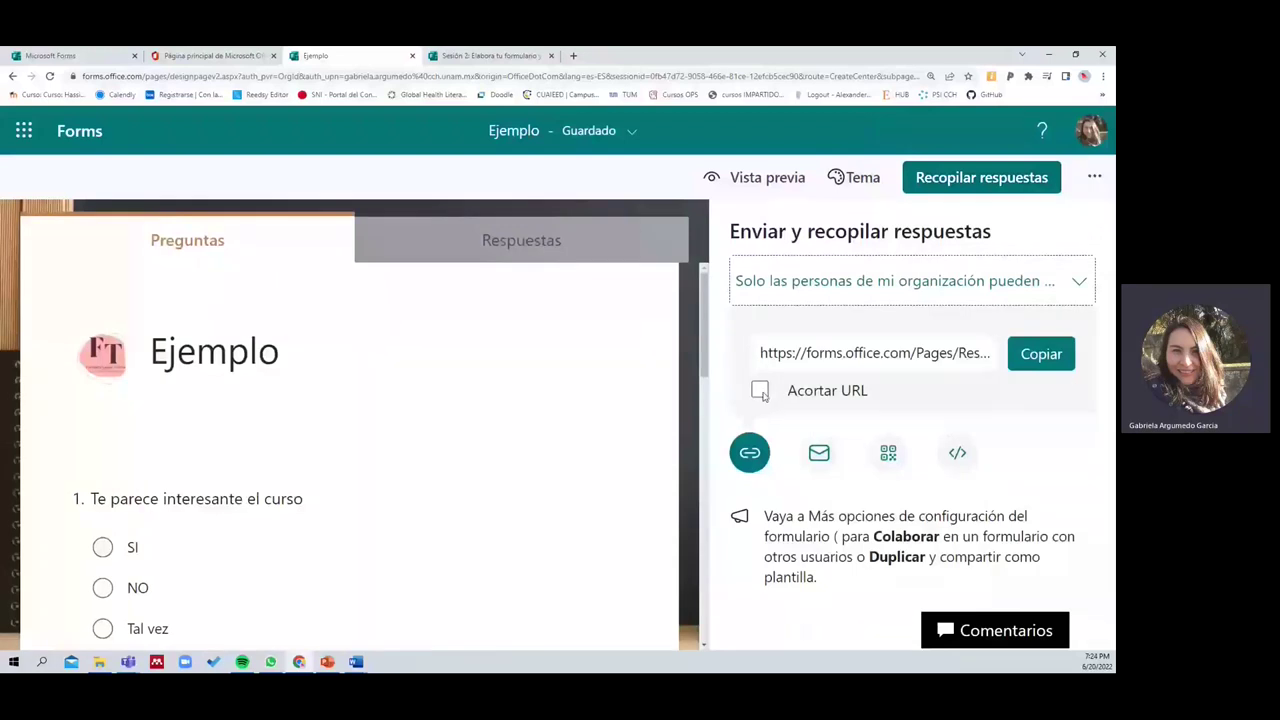
left_click(890, 455)
left_click(808, 471)
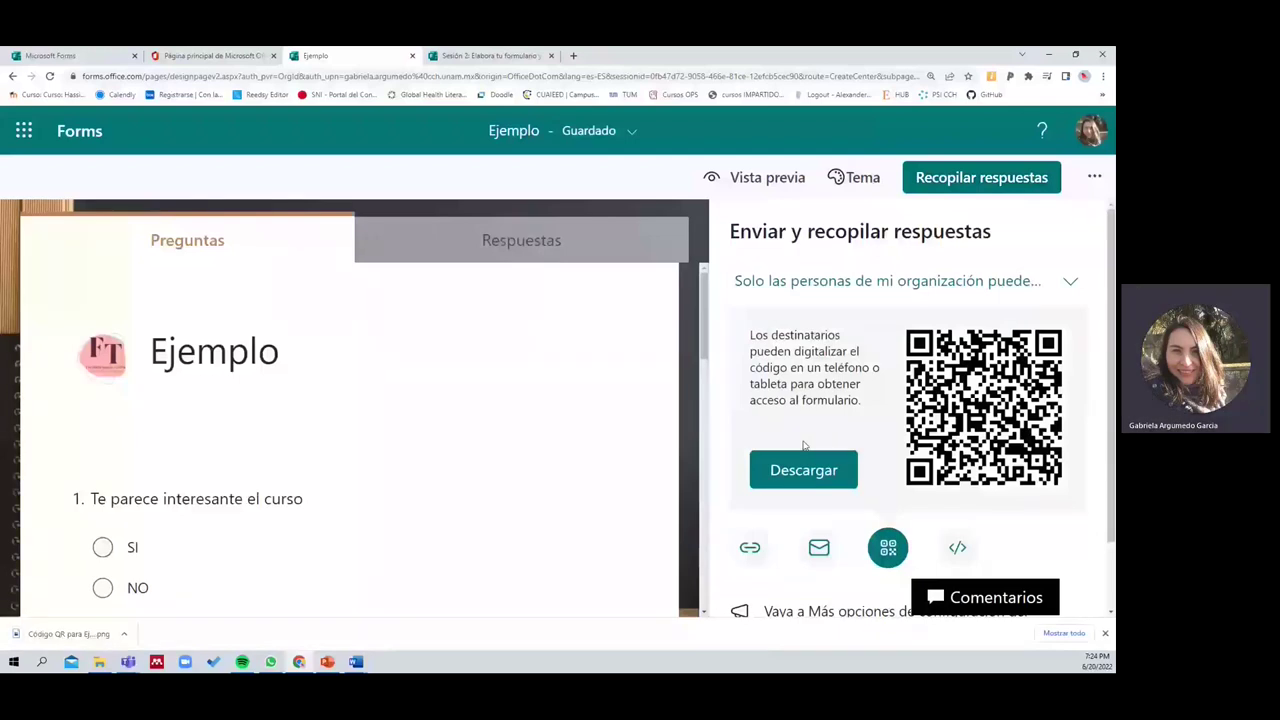
left_click(42, 634)
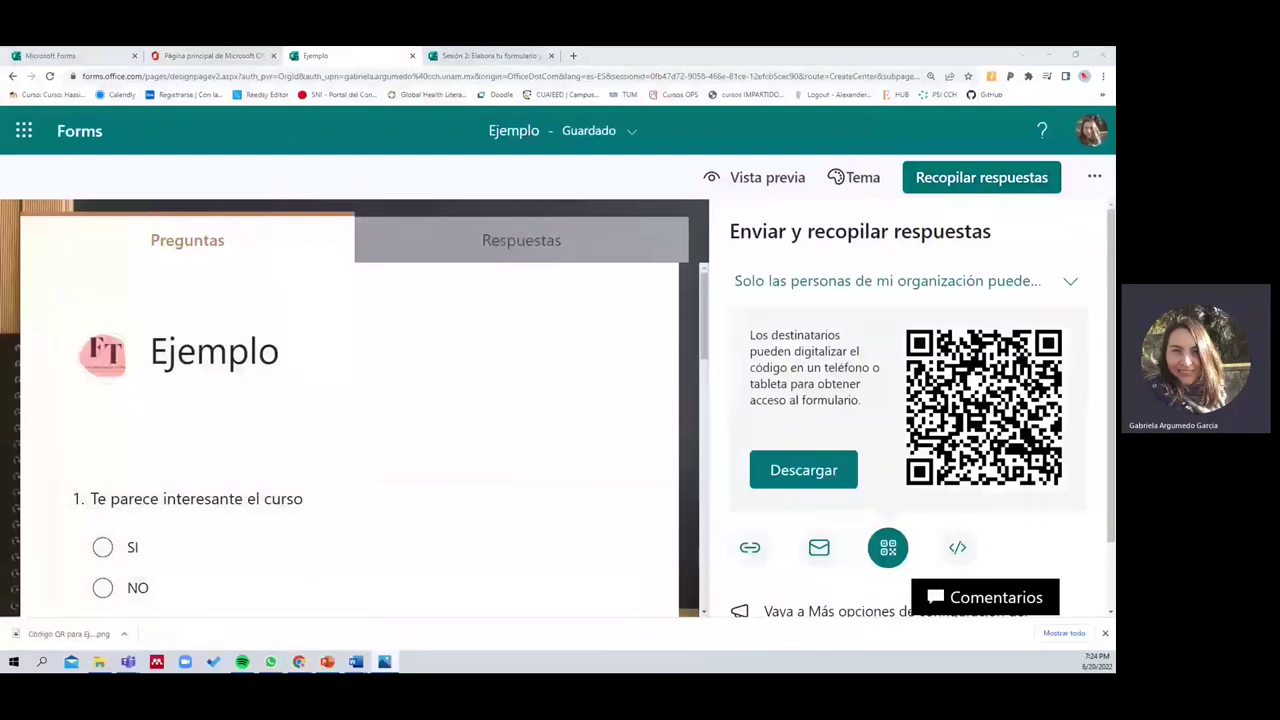
left_click(792, 157)
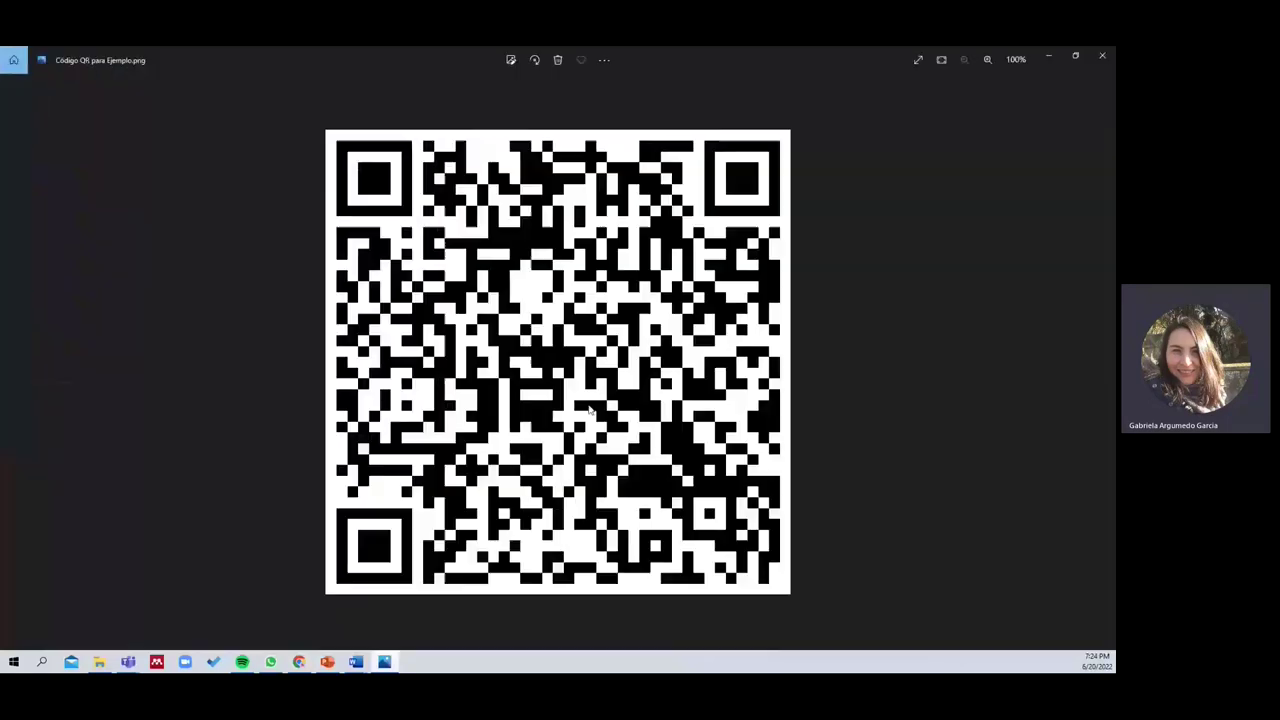
Copy the QR code image and switch to the PowerPoint presentation, replacing the "SCAN ME" picture on slide 3 with it
right_click(590, 410)
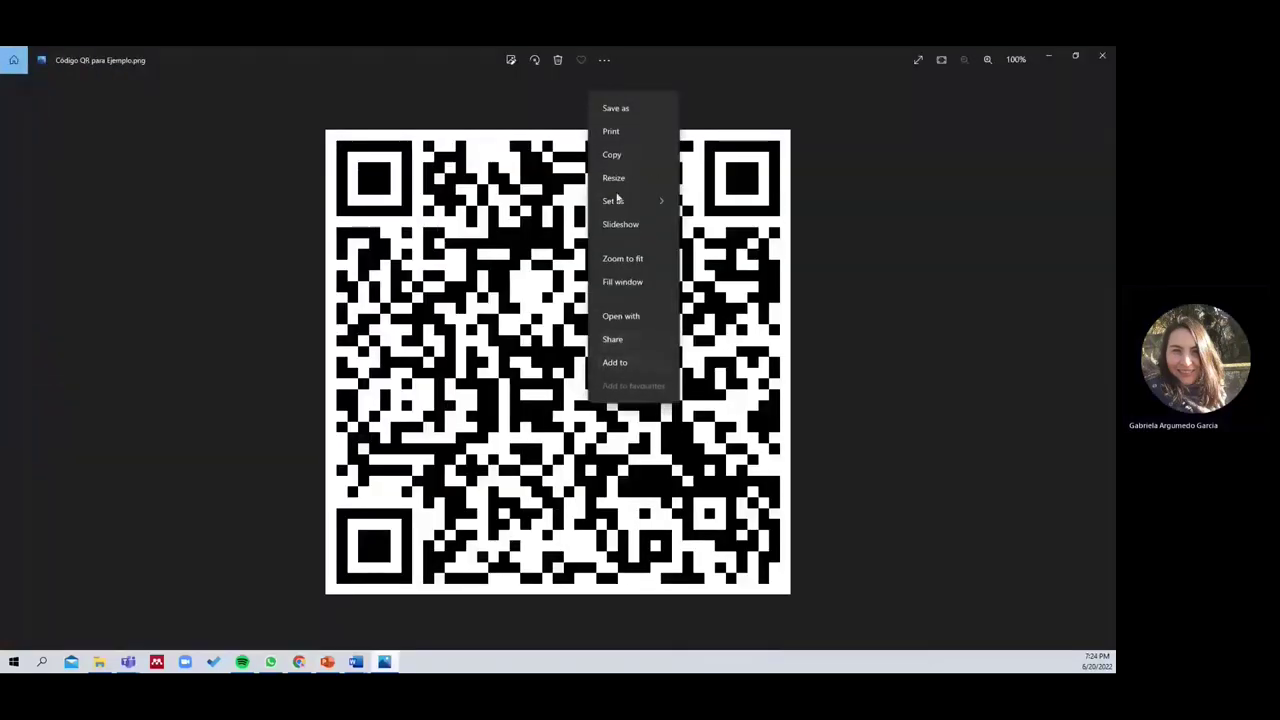
left_click(630, 157)
left_click(1048, 59)
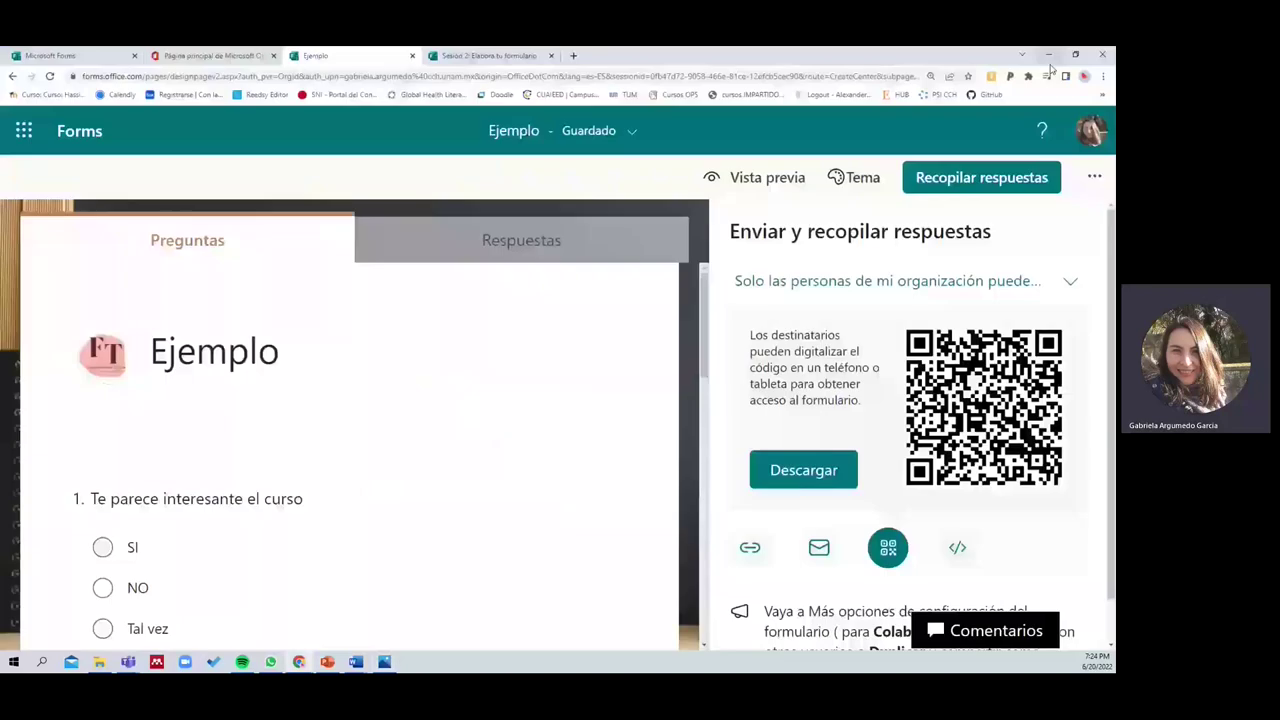
left_click(1048, 55)
left_click(790, 290)
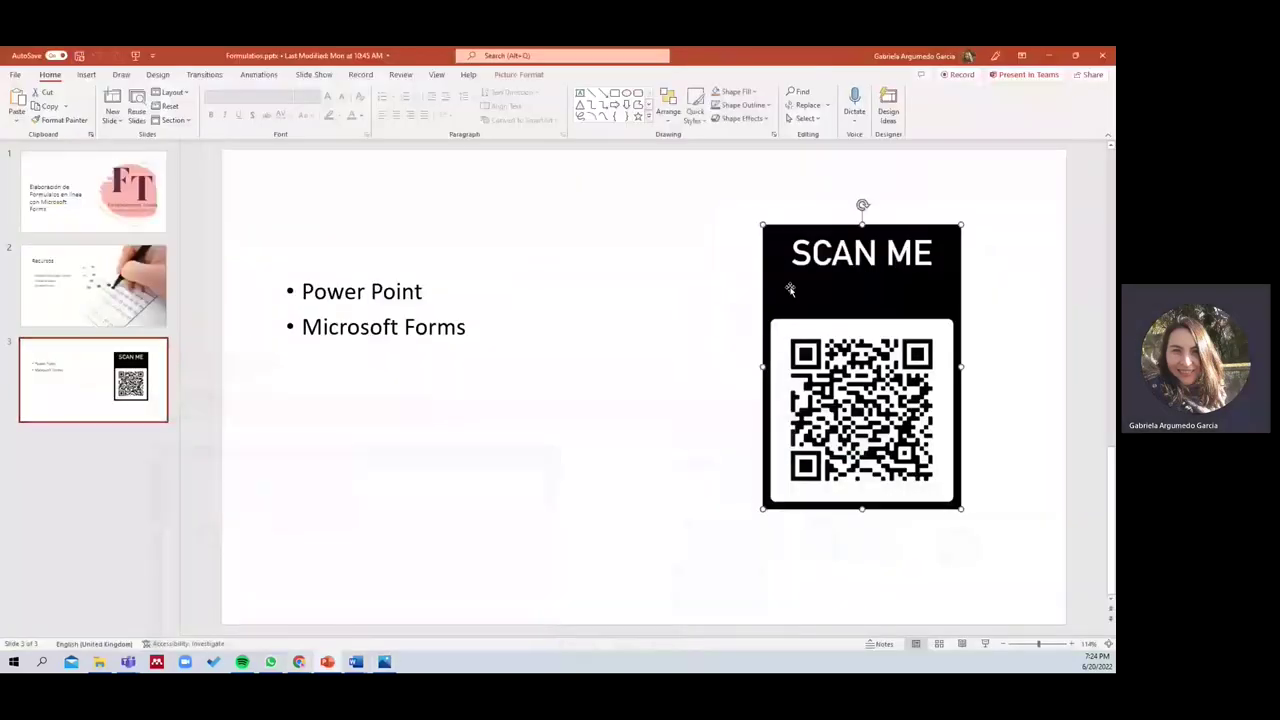
key("Delete")
key("ctrl+v")
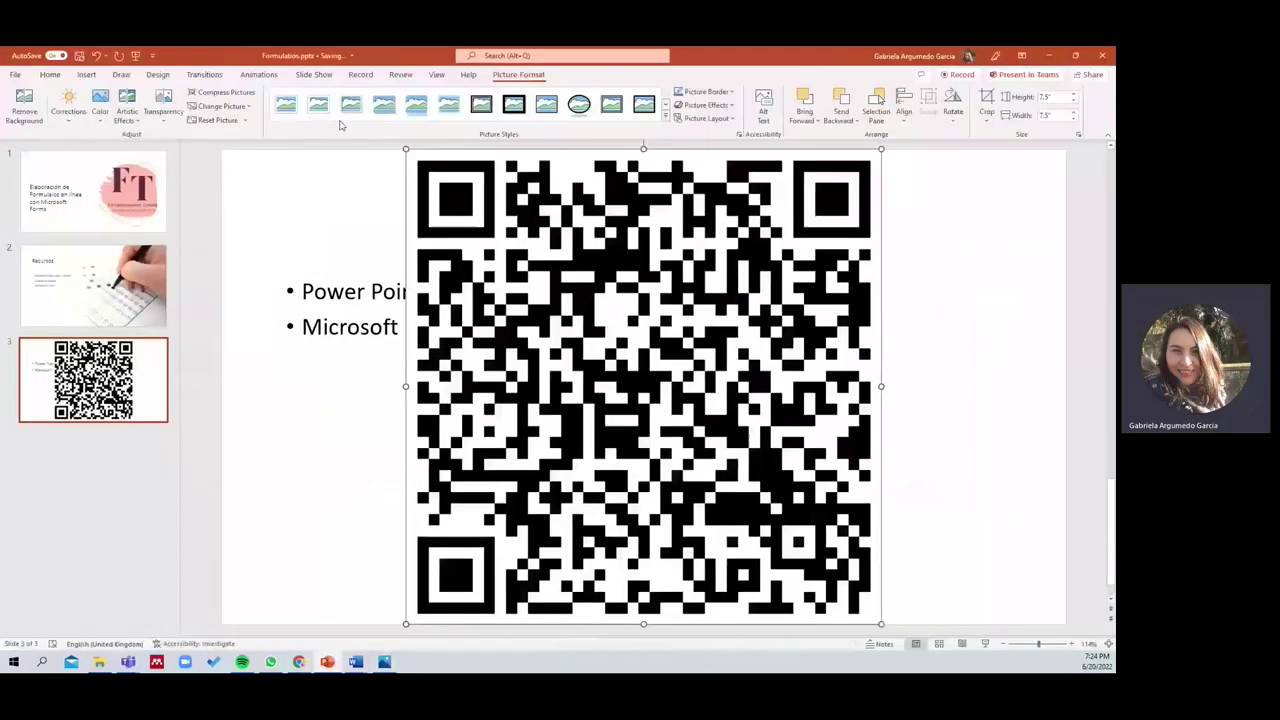
Shrink the pasted QR code to about 4.96 inches square and place it beside the bullet list
left_click_drag(406, 149, 571, 308)
left_click_drag(846, 406, 941, 293)
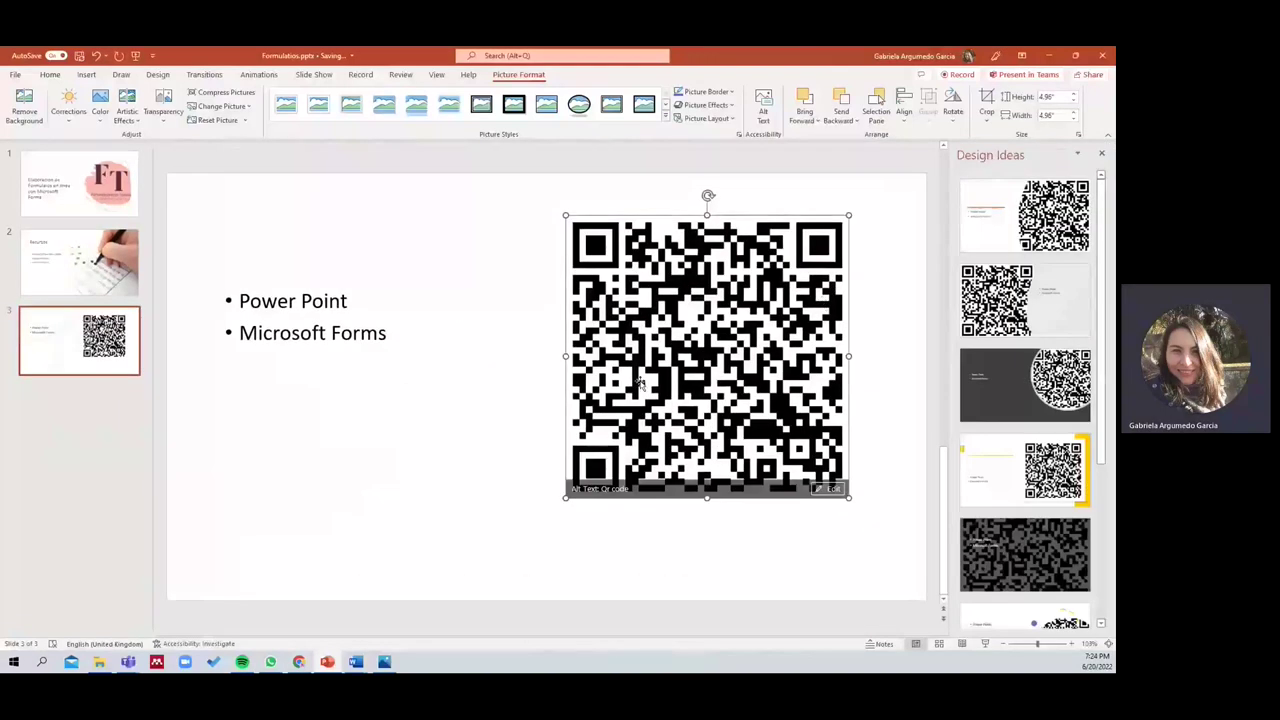
left_click(430, 420)
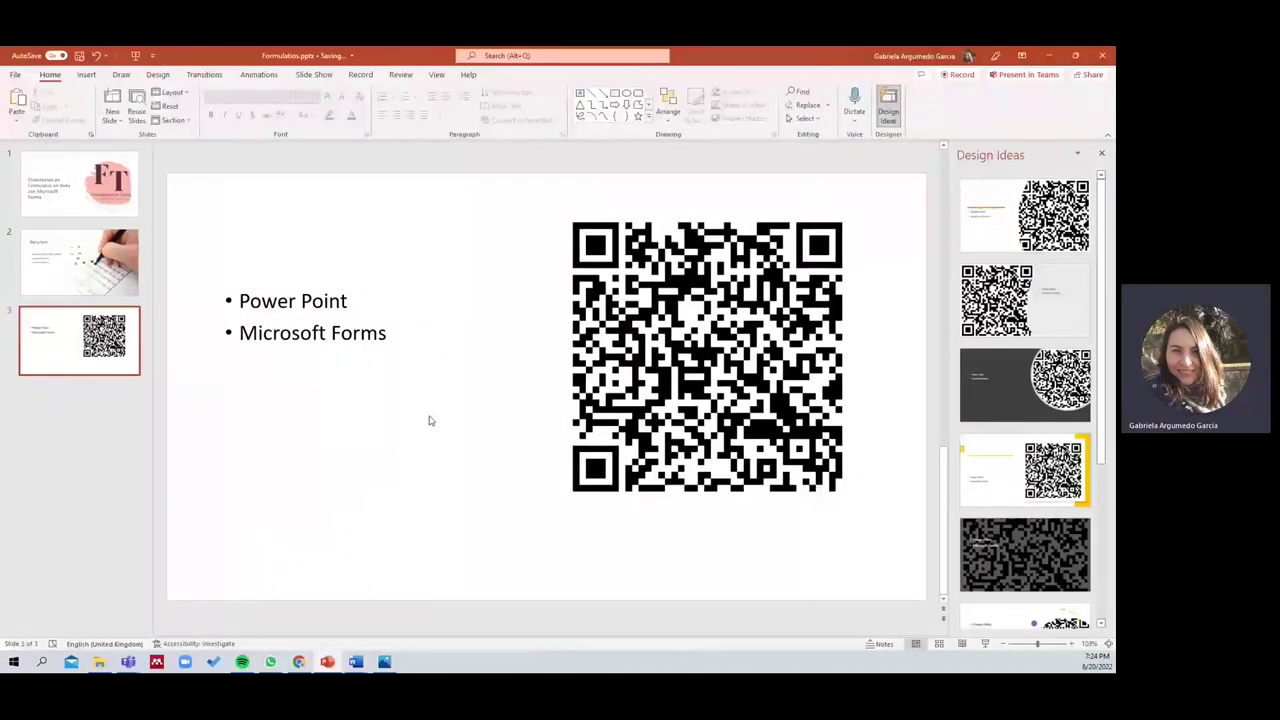
left_click_drag(745, 350, 747, 366)
left_click(435, 374)
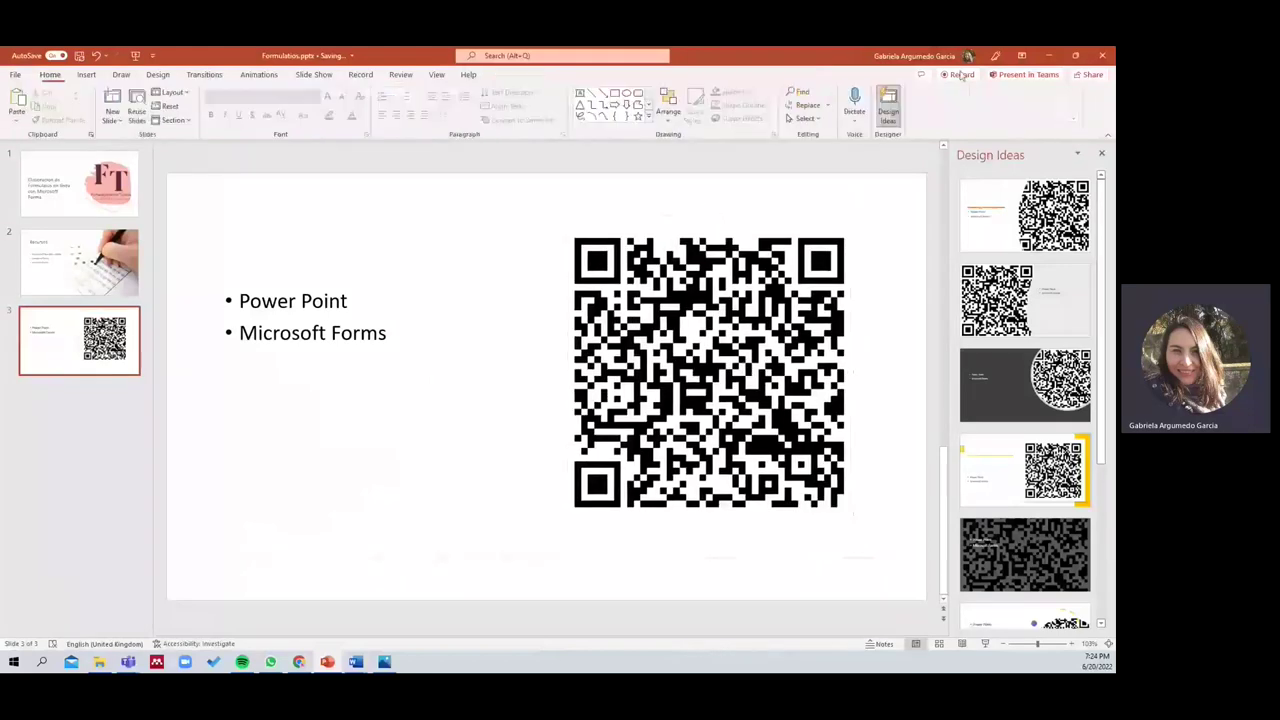
Return to the Ejemplo form in Chrome and copy its response link without shortening the URL
left_click(1046, 55)
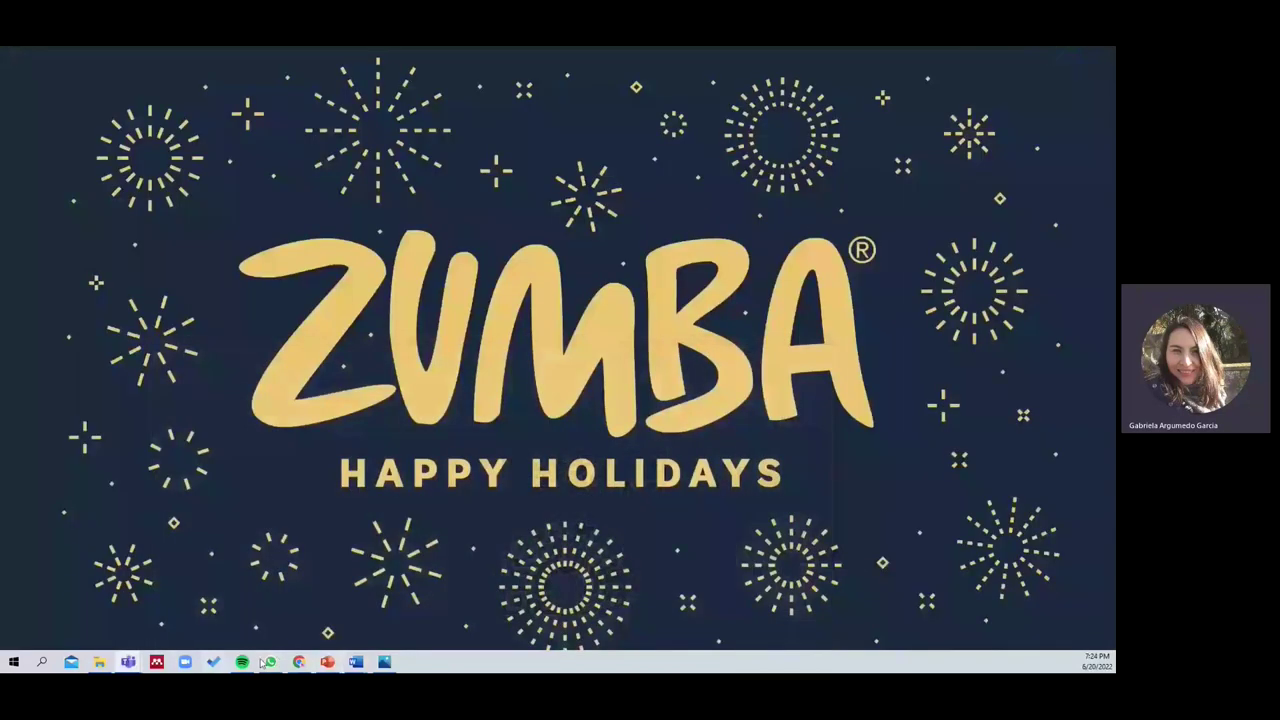
left_click(299, 663)
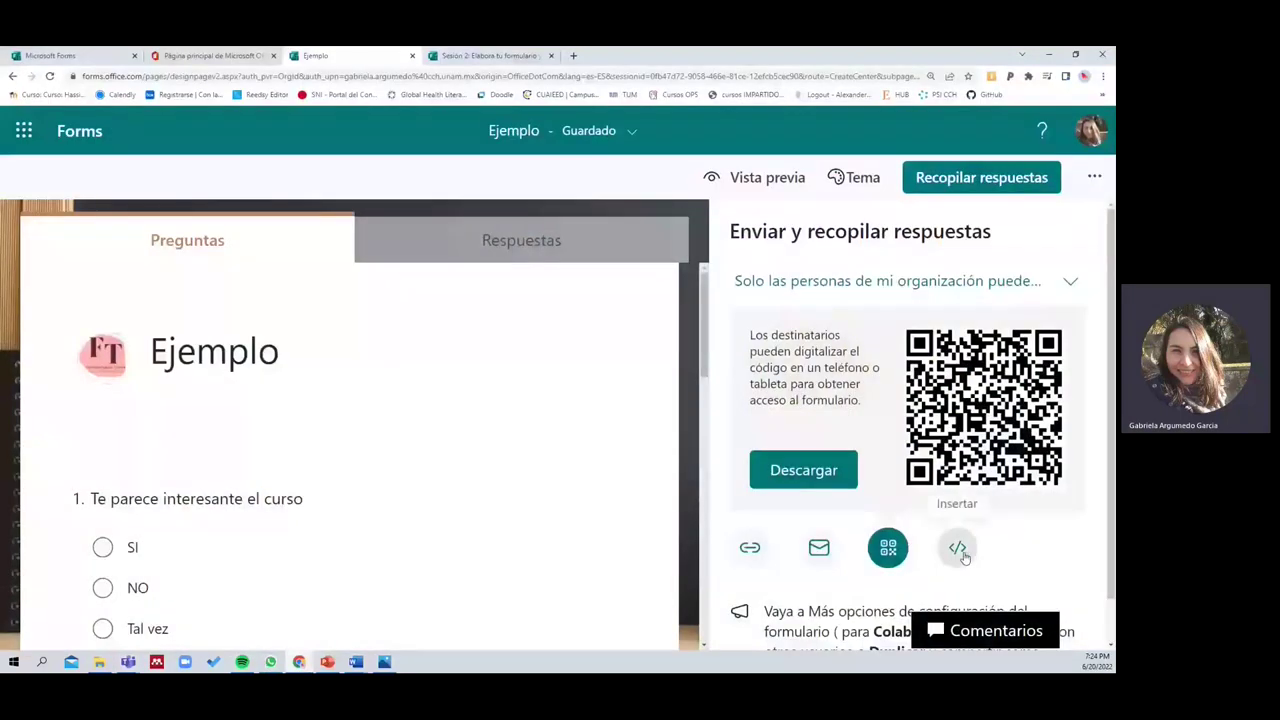
left_click(742, 558)
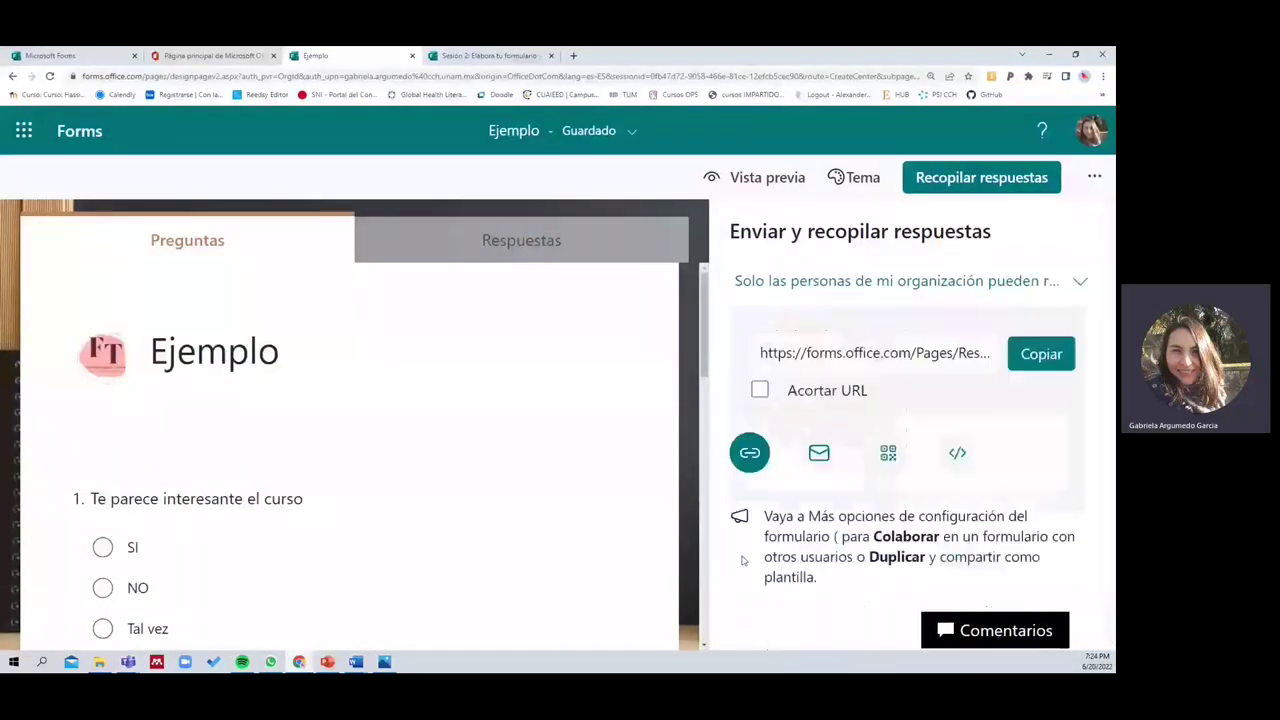
left_click(1035, 353)
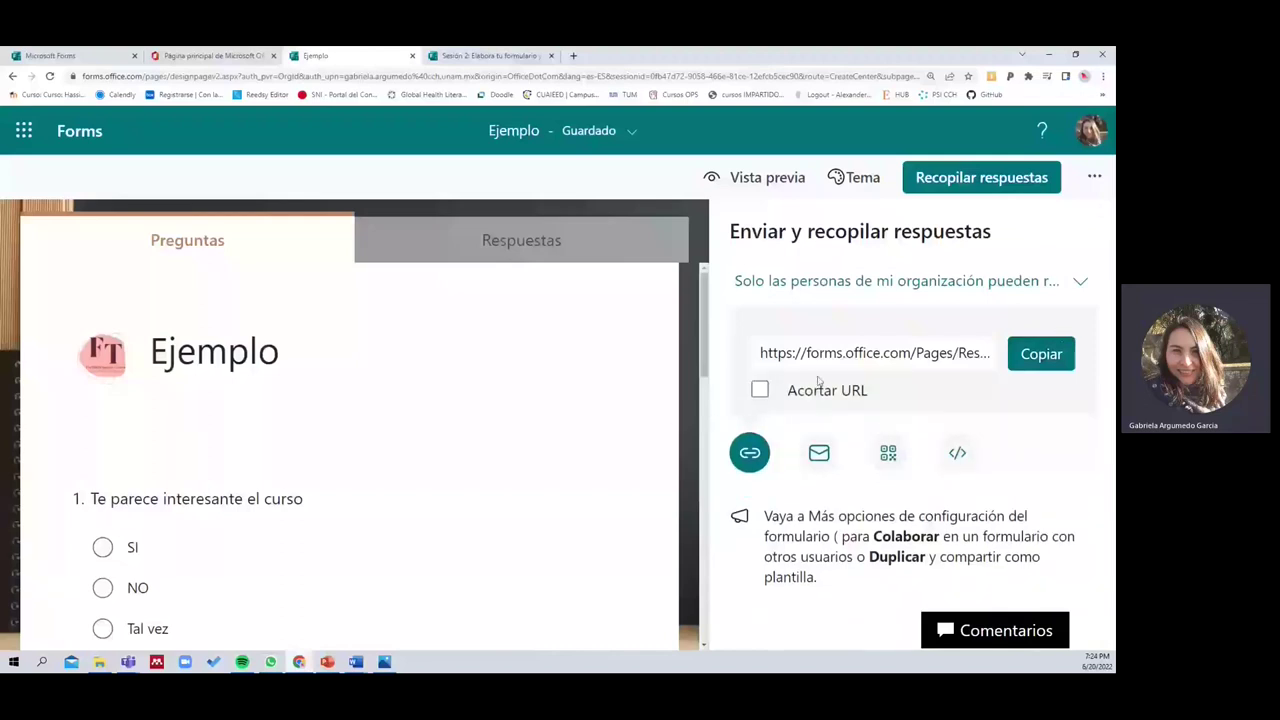
left_click(1040, 354)
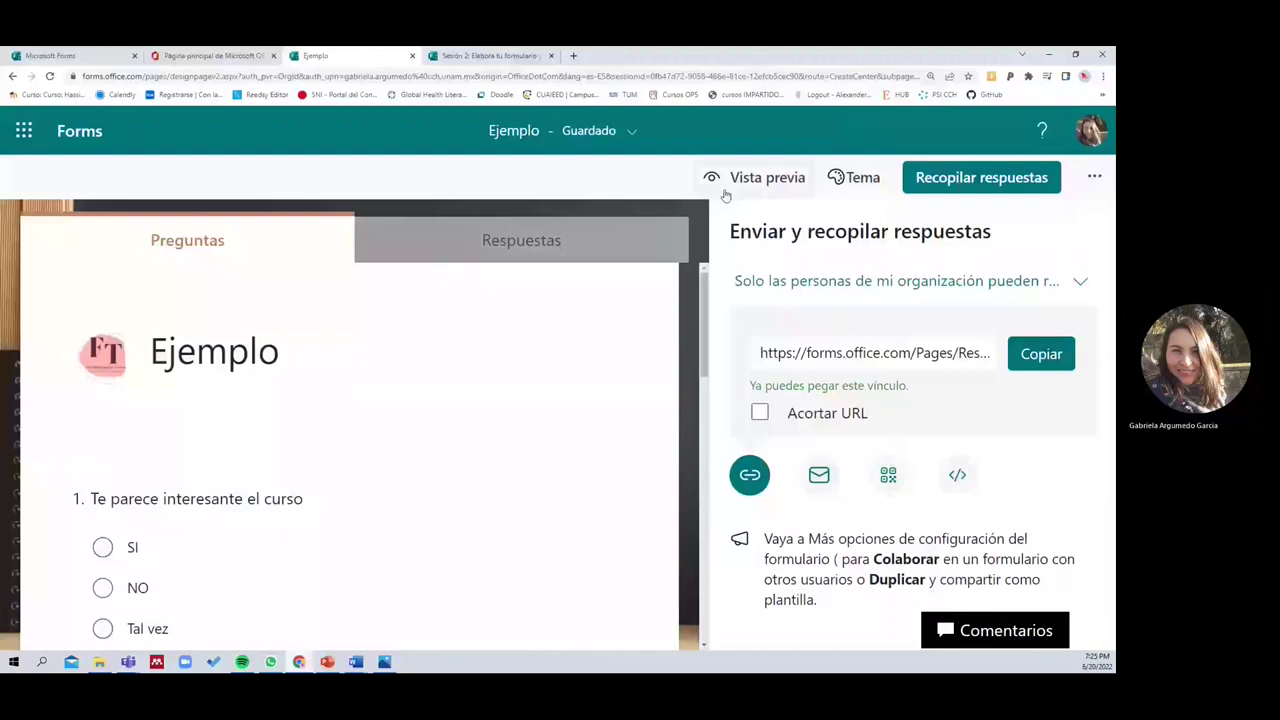
Leave the sharing options and examine the form's response summary
left_click(563, 428)
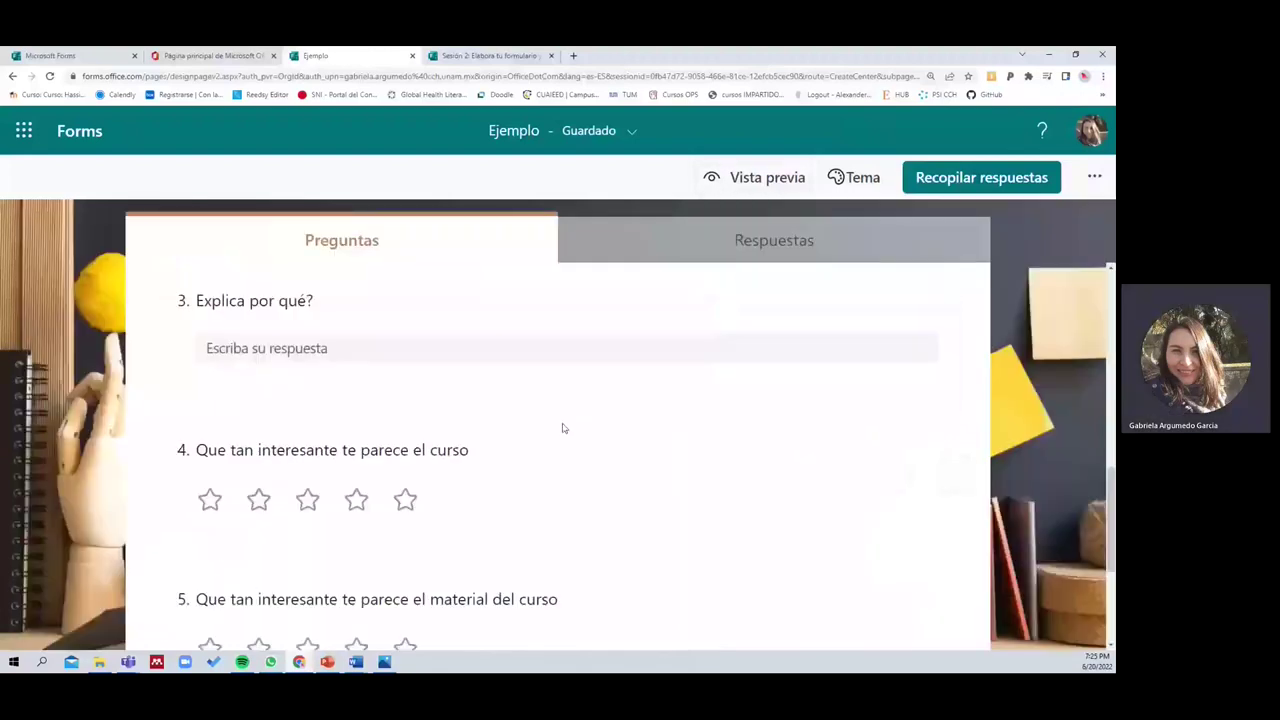
left_click(706, 242)
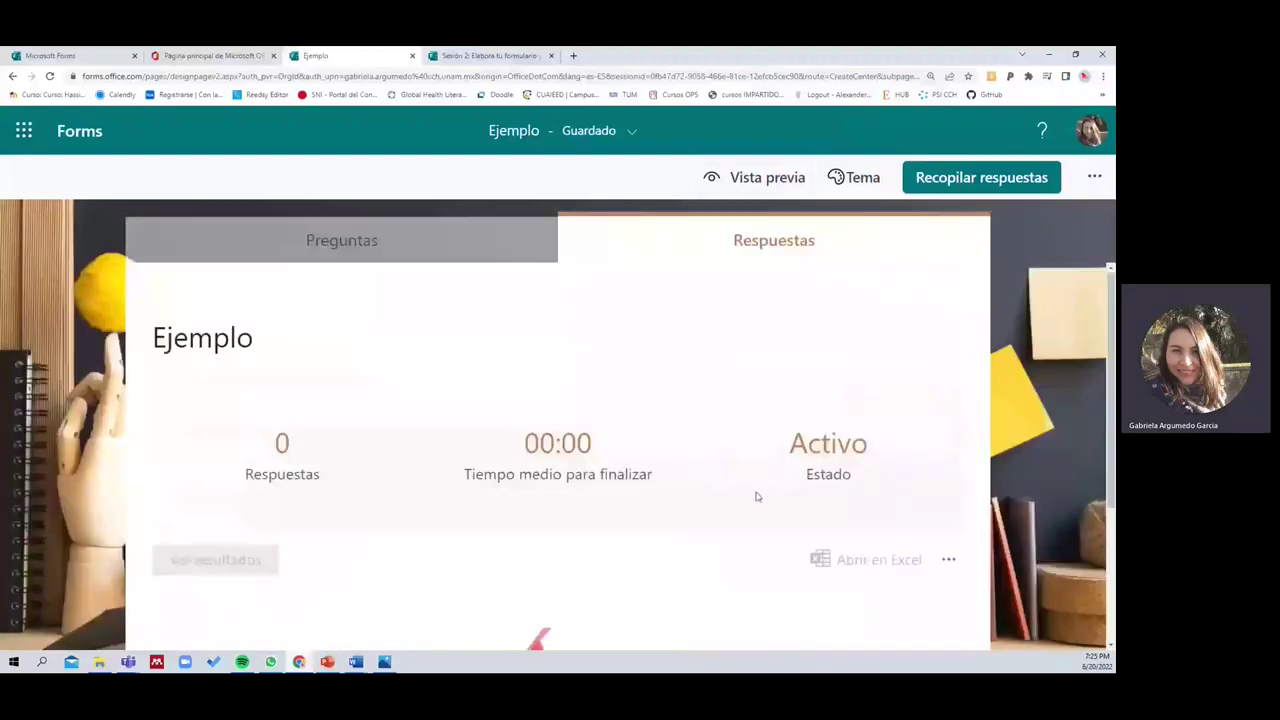
scroll(445, 501, "down", 2)
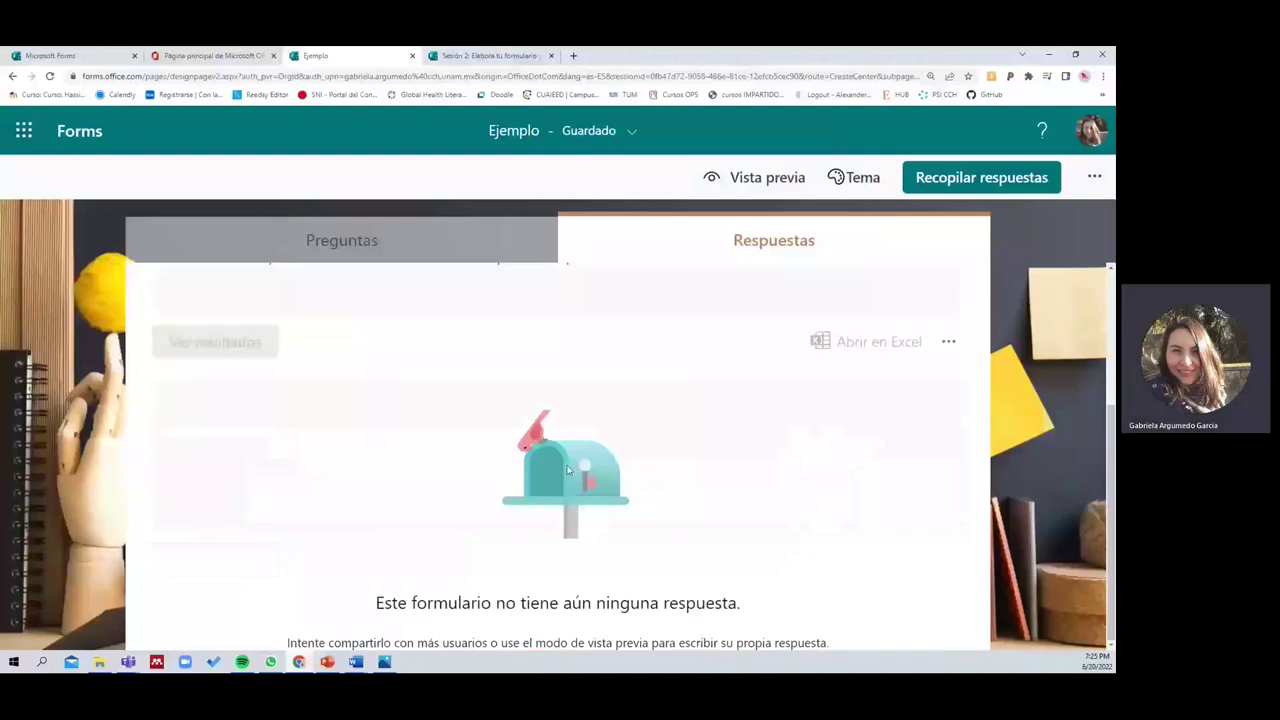
scroll(694, 396, "up", 2)
scroll(694, 396, "down", 2)
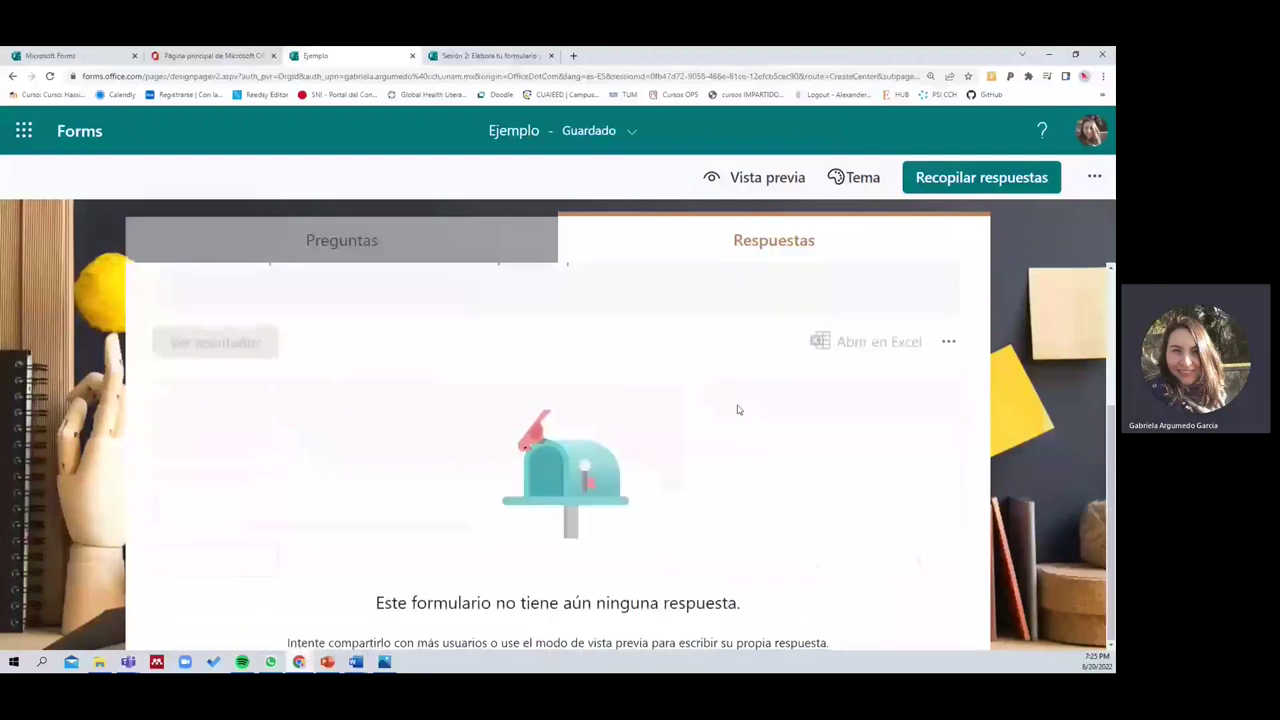